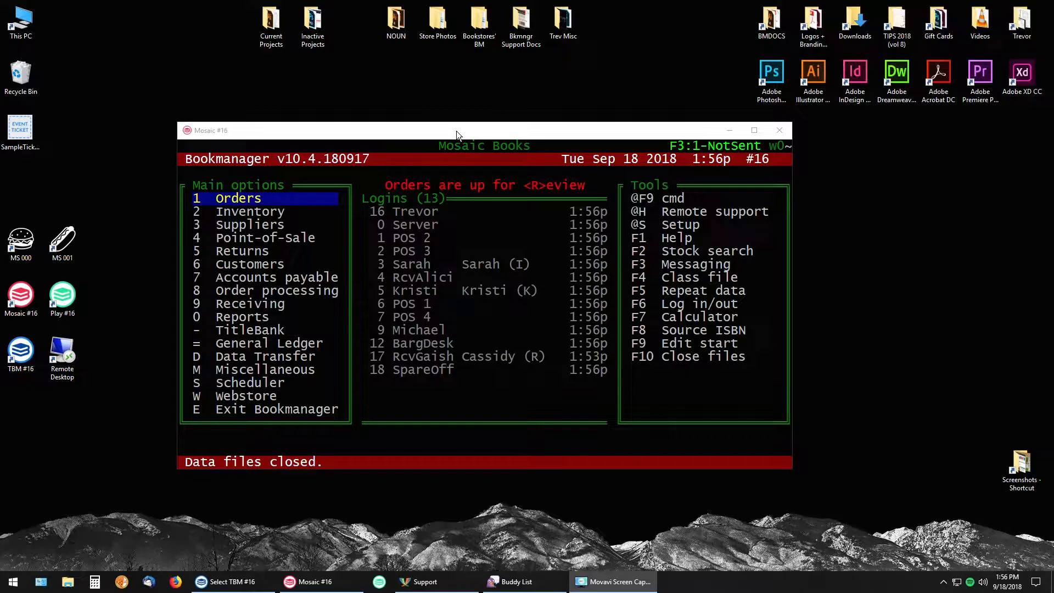
Open the classification file and find the TICKETS classifications
left_click(454, 165)
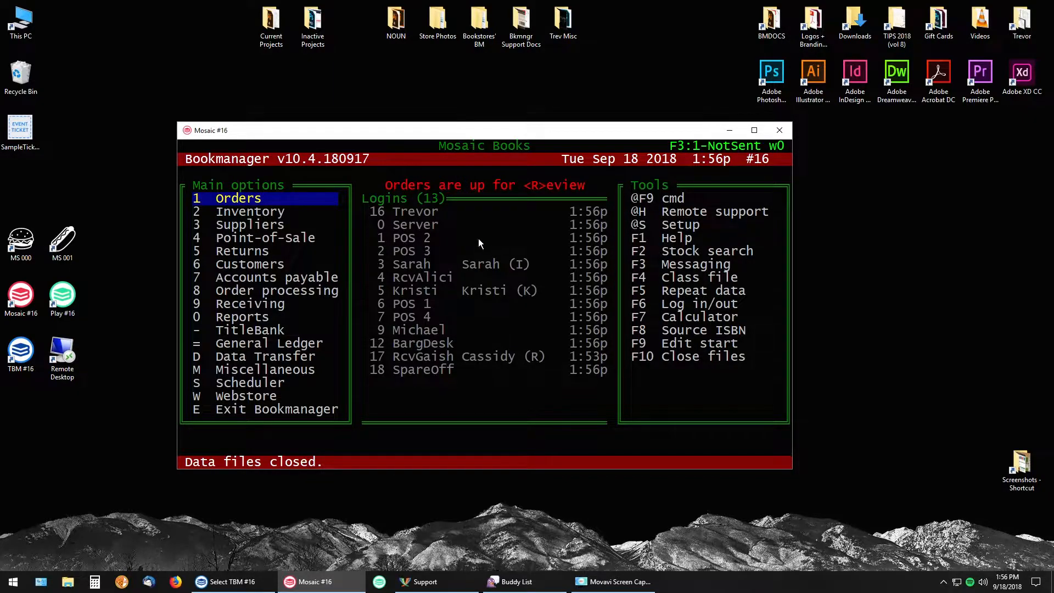
key("F4")
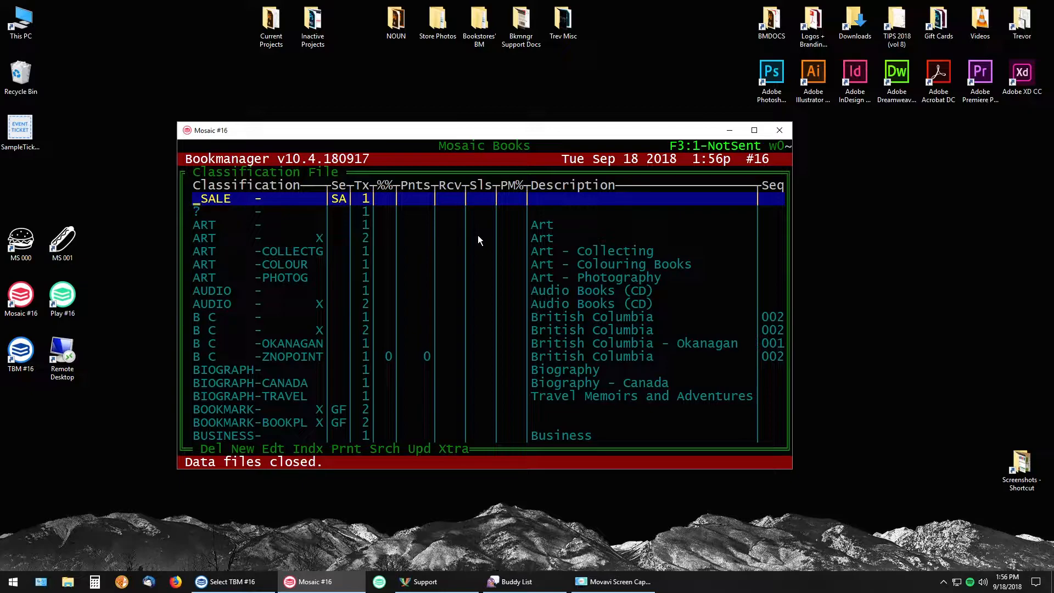
key("Page_Down")
key("Page_Down")
key("Page_Down")
key("Page_Down")
key("Page_Down")
key("Page_Down")
key("Page_Down")
key("Page_Down")
key("Page_Down")
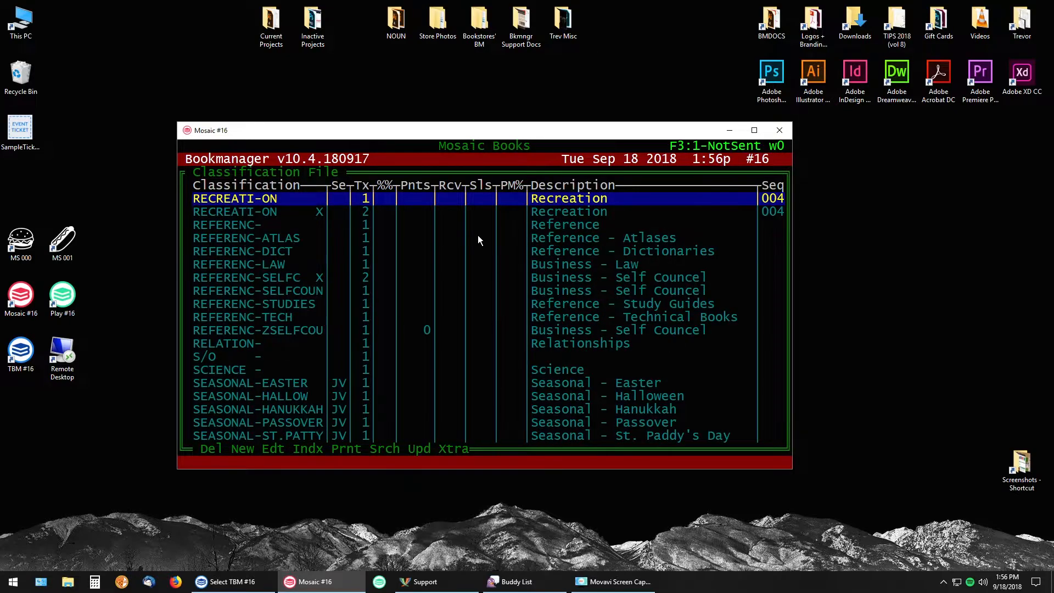
key("Page_Down")
key("Page_Down")
key("Page_Up")
key("Down")
key("Down")
key("Down")
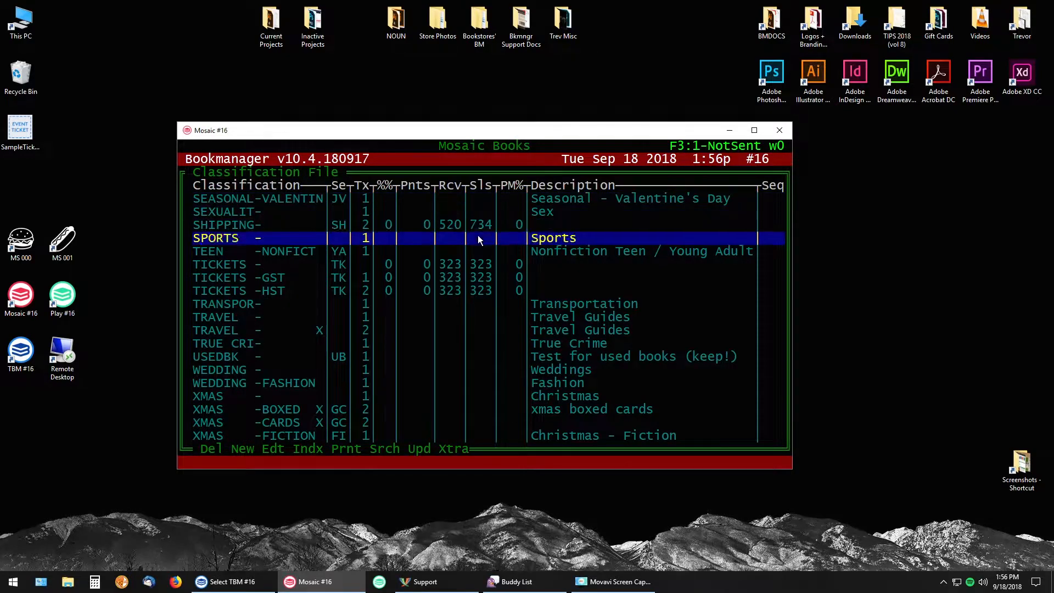
key("Down")
key("Down")
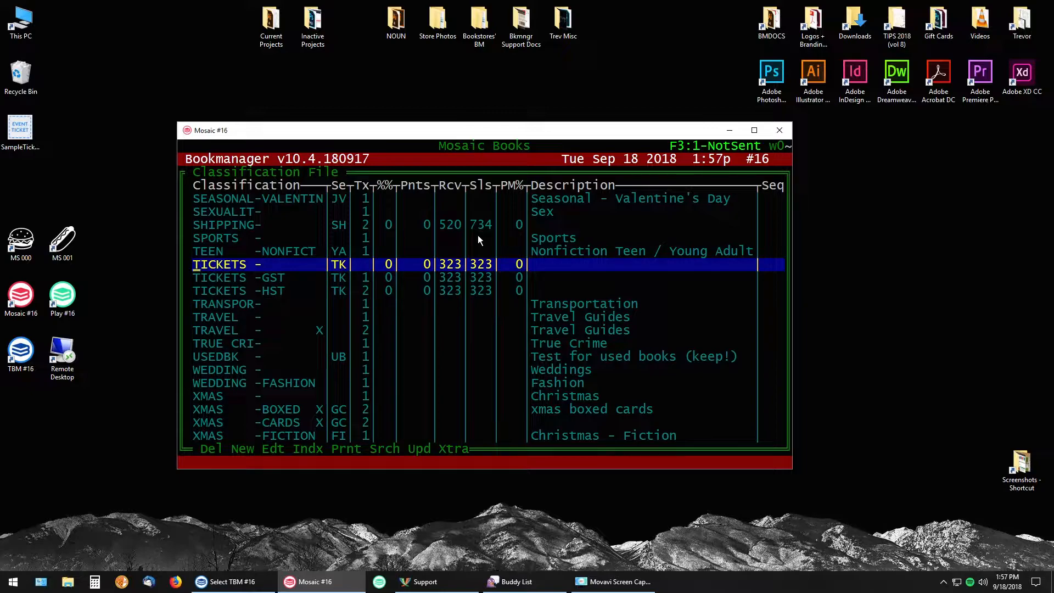
Compare the tax and section codes of the TICKETS, TICKETS-GST and TICKETS-HST classifications
key("Down")
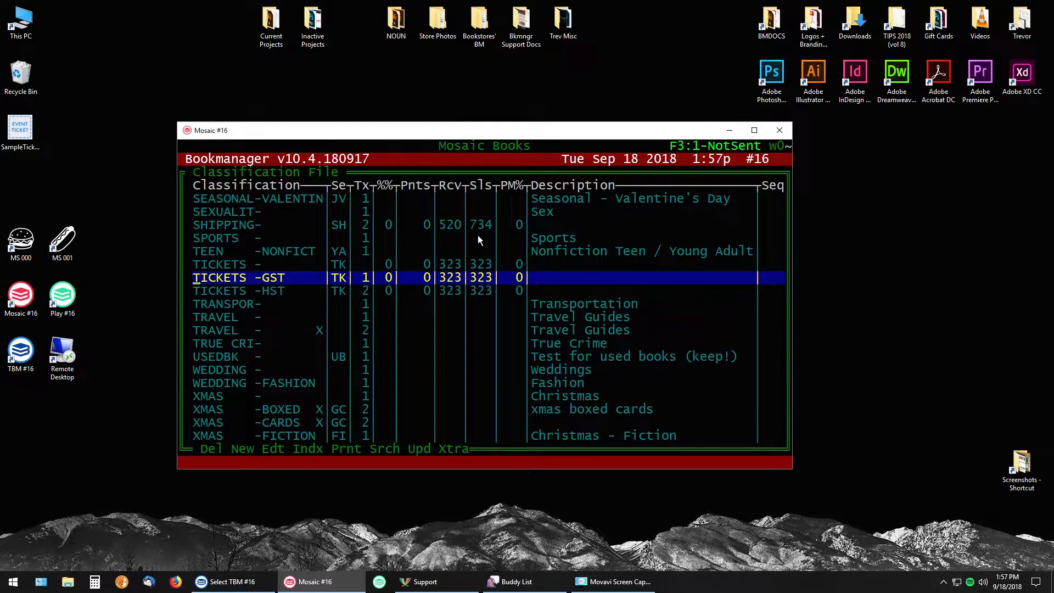
key("Up")
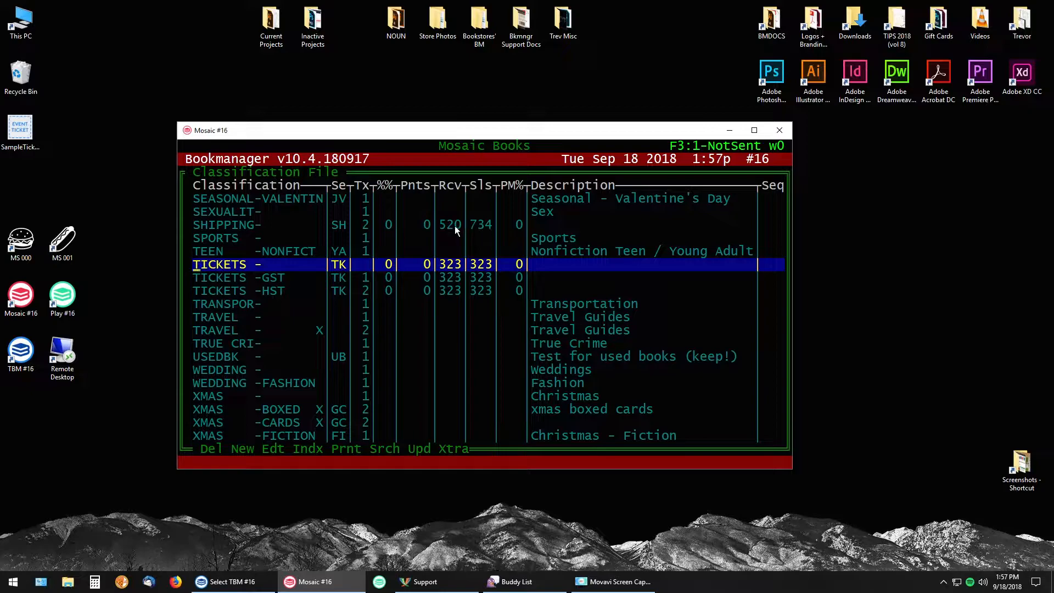
left_click(366, 268)
key("Down")
key("Down")
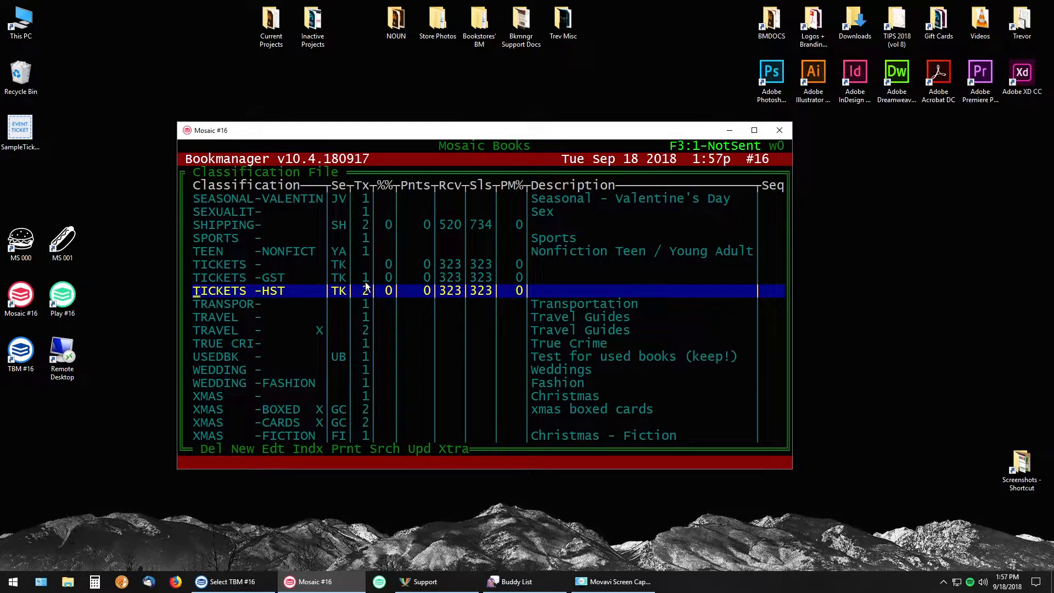
key("Up")
key("Up")
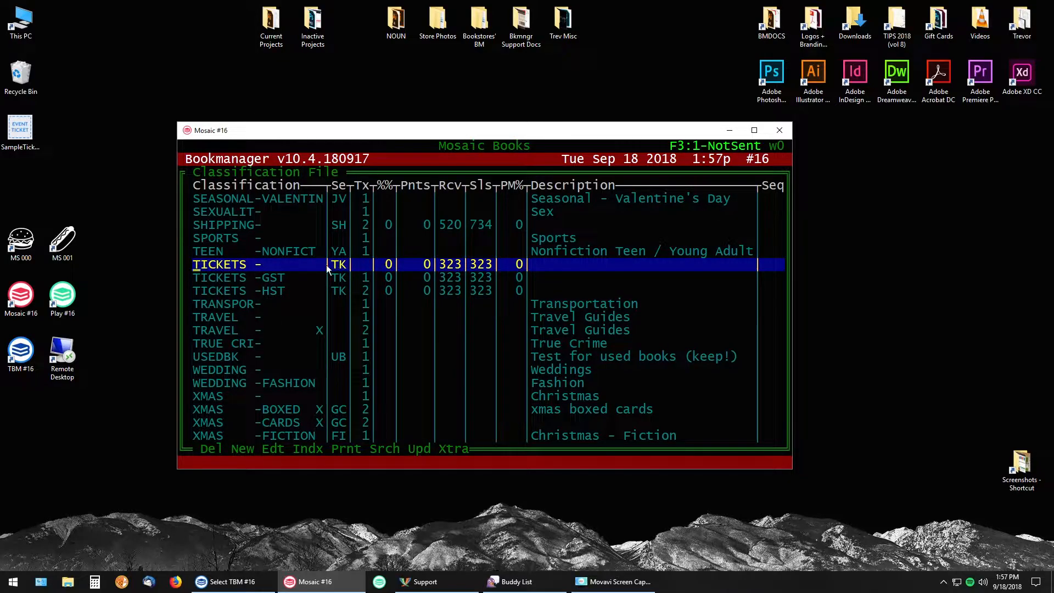
left_click_drag(331, 266, 343, 268)
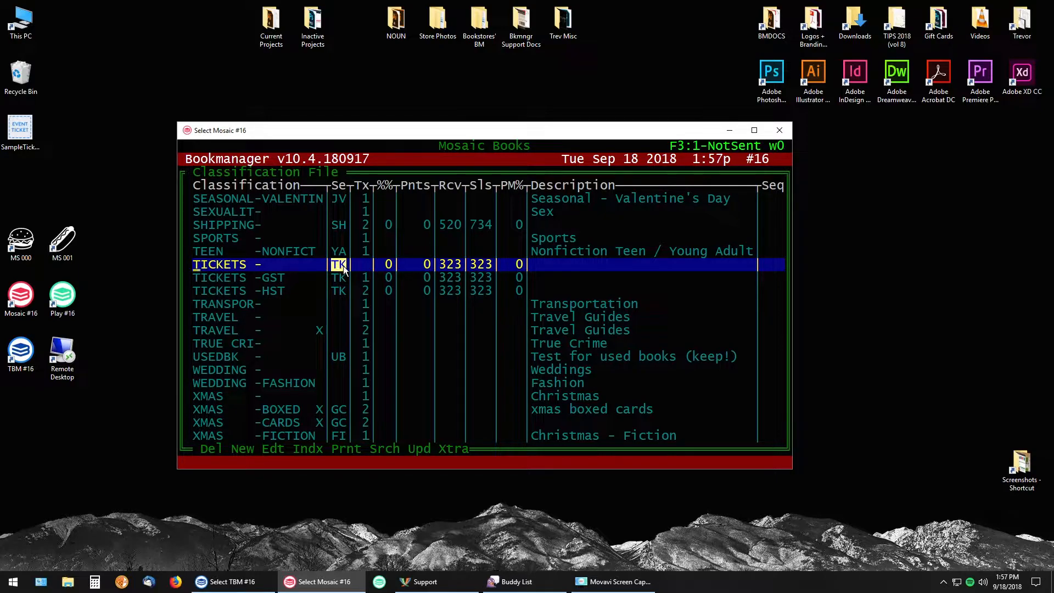
Examine the percentage, points, receiving and sales values of the three ticket classifications
left_click(388, 267)
left_click(389, 280)
left_click(388, 292)
left_click(388, 253)
left_click_drag(378, 182, 389, 292)
left_click(389, 291)
left_click(427, 277)
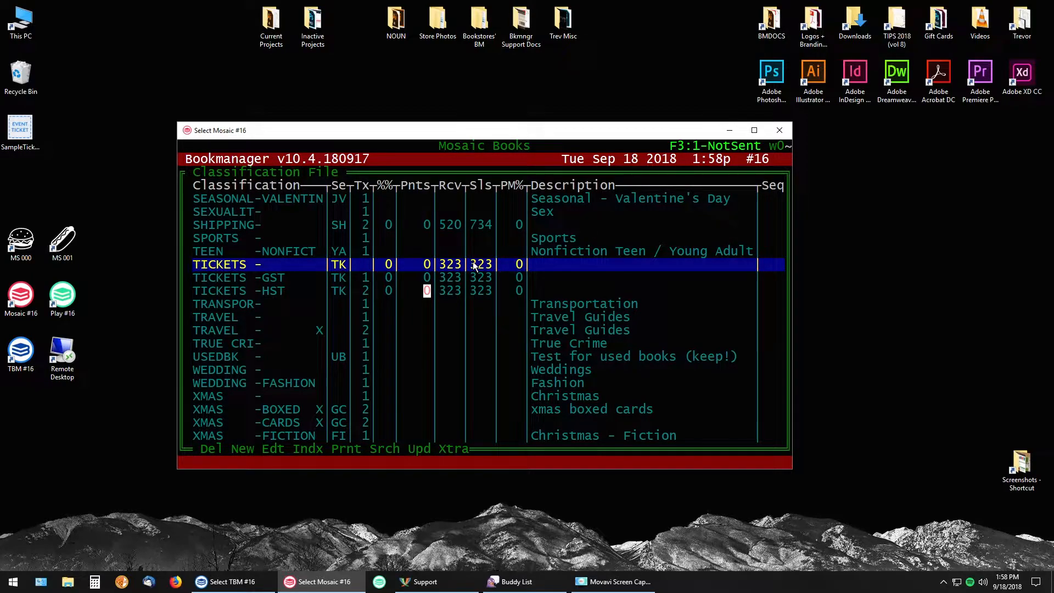
left_click(442, 266)
left_click(482, 266)
key("Down")
key("Down")
key("Up")
key("Up")
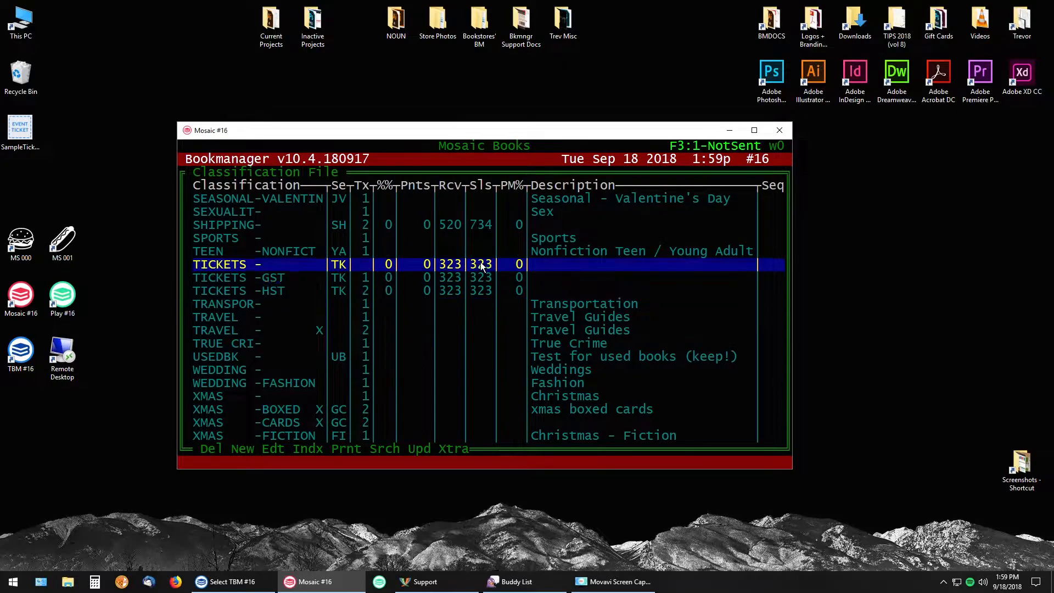
Leave the classification file and check the product code of the existing ticket record in Inventory
key("Escape")
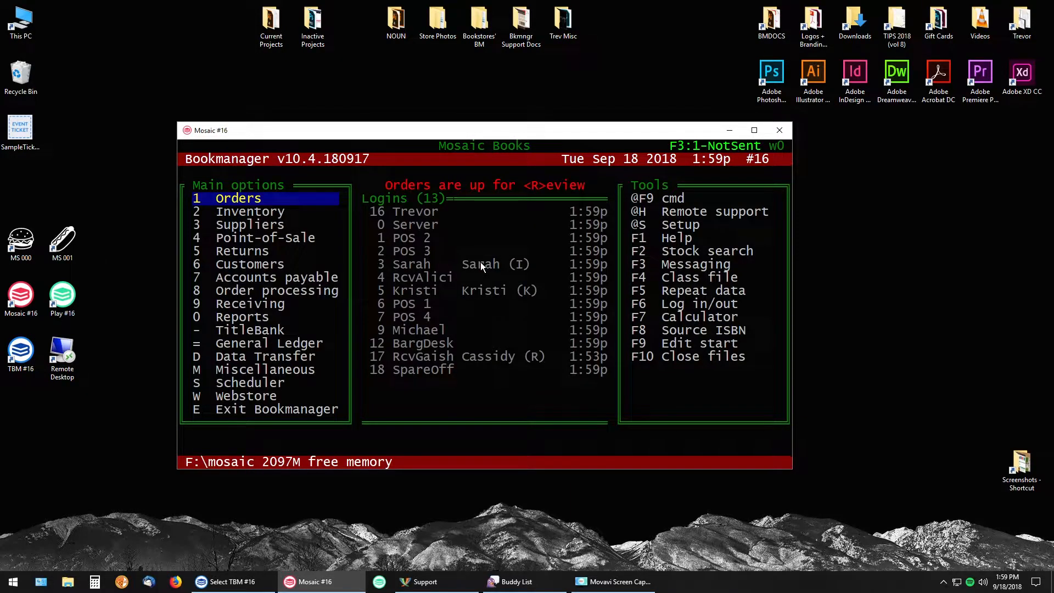
key("2")
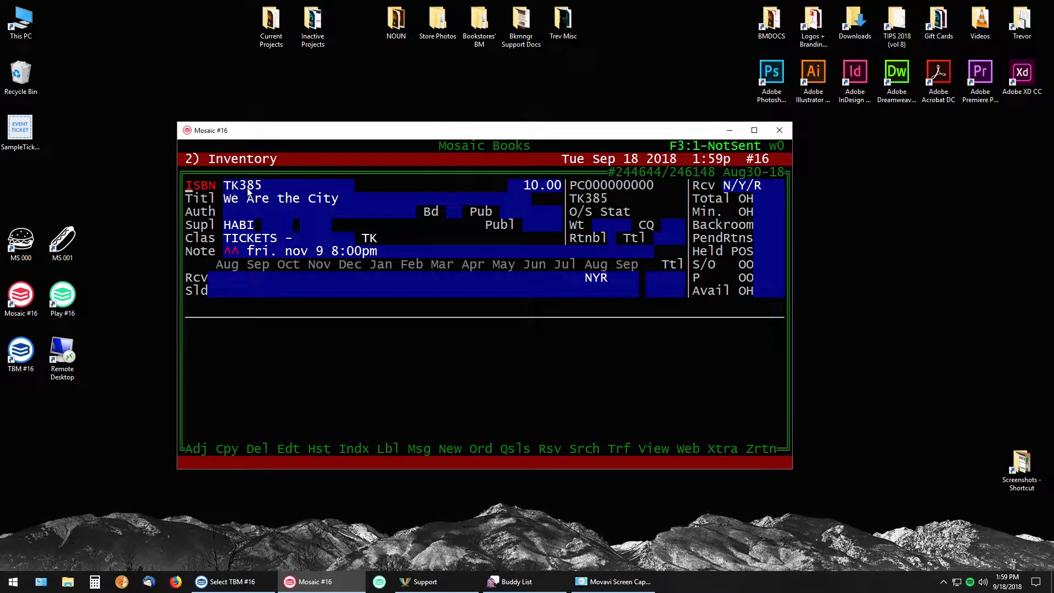
left_click_drag(223, 185, 265, 189)
left_click(265, 188)
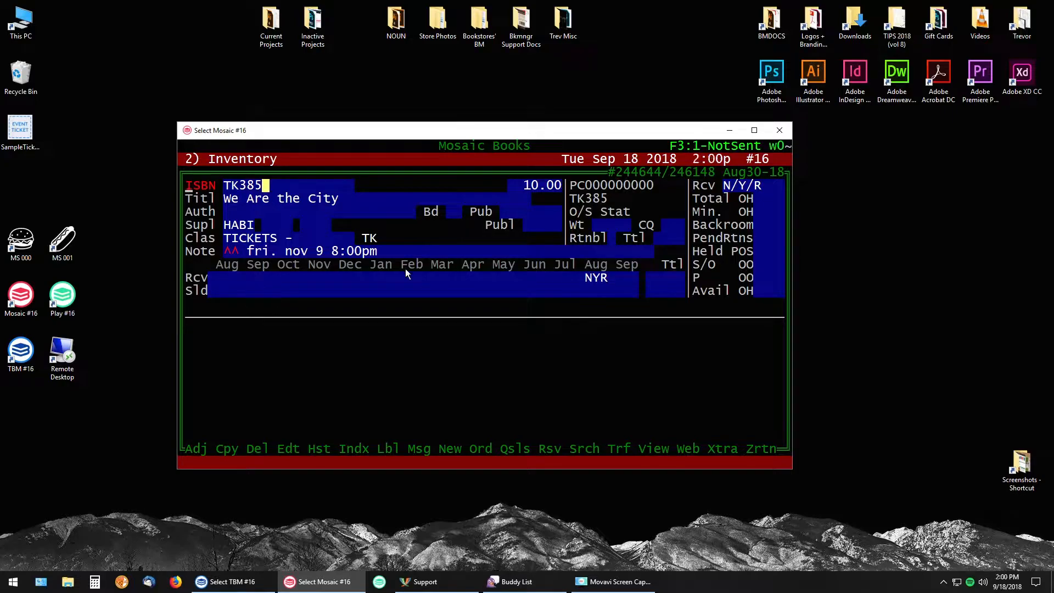
Start a new inventory record with the product code TK388, leaving the used-book condition blank
key("n")
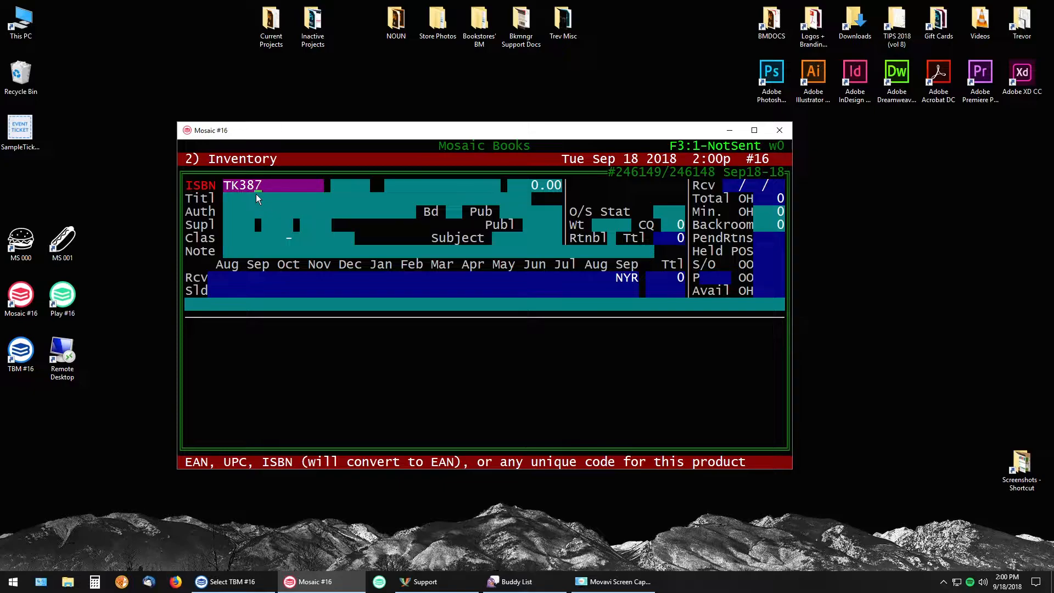
key("BackSpace")
type("8")
key("Return")
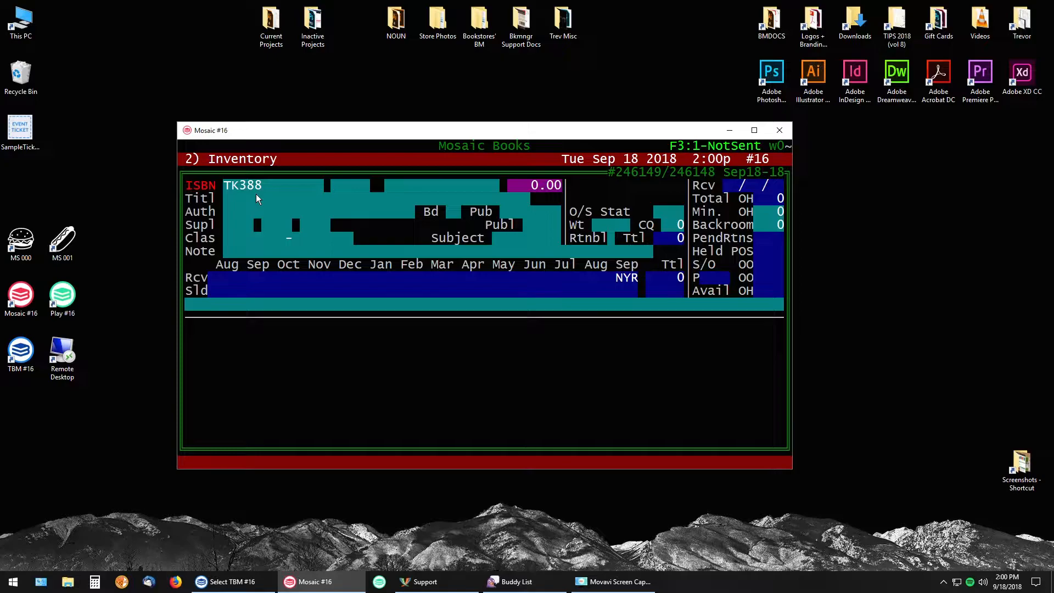
key("Return")
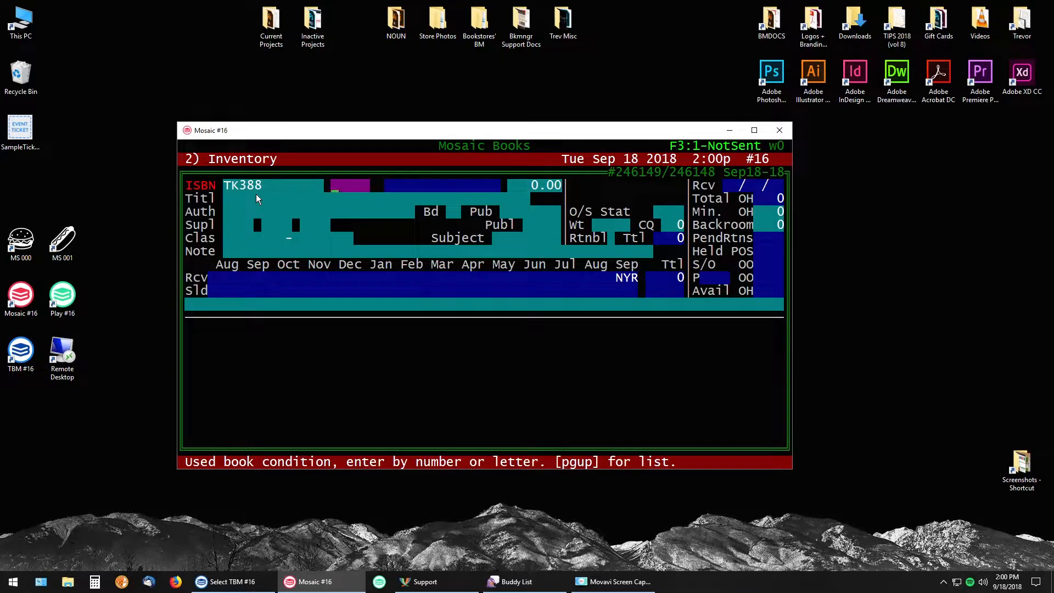
key("Return")
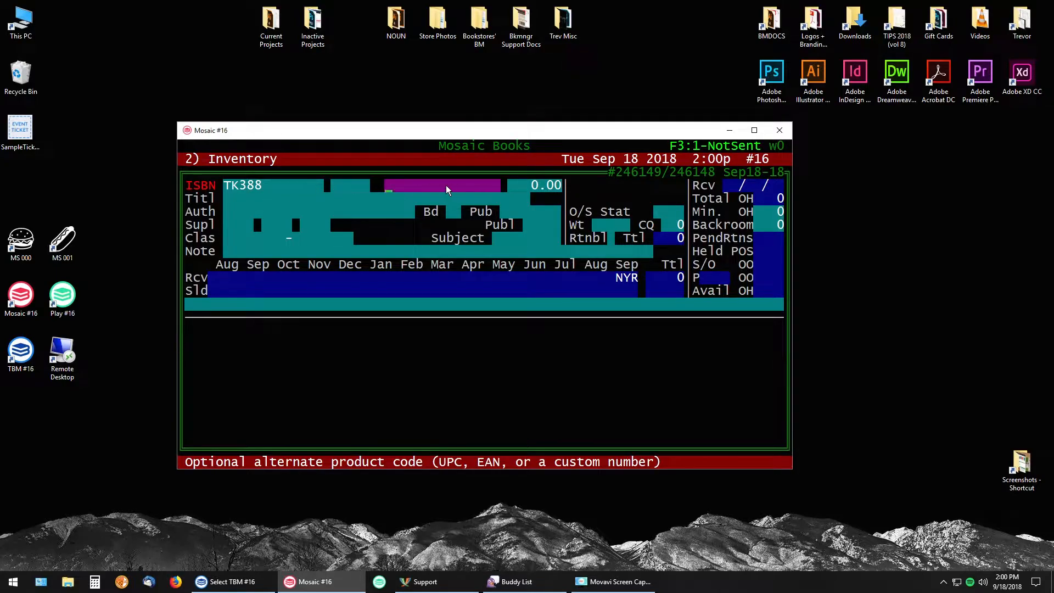
type("A167700400018")
key("Return")
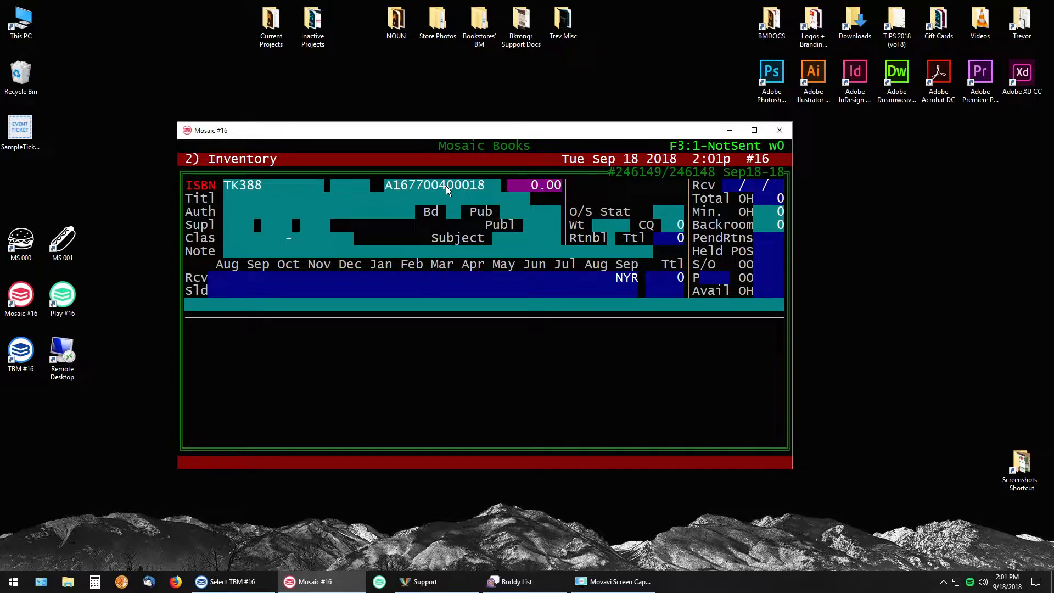
type("10")
key("Return")
Title the ticket record "Sample Ticket Yooo!"
type("sample ")
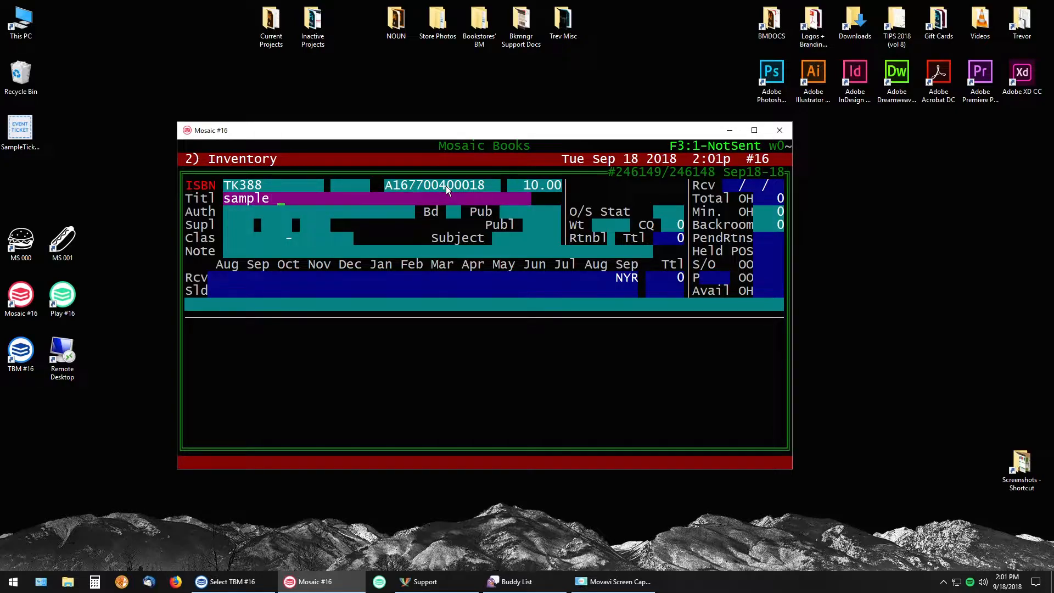
type("ticket yooo!")
key("Return")
Leave the author details blank and set the ticket's usual supplier to MB
key("Return")
key("Up")
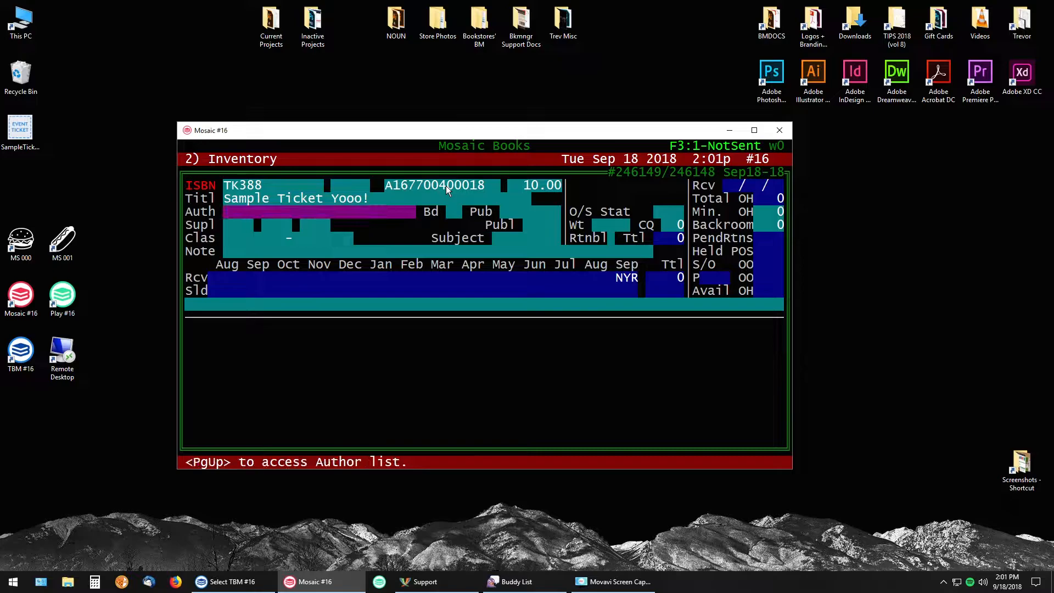
key("Return")
key("Return")
key("Return")
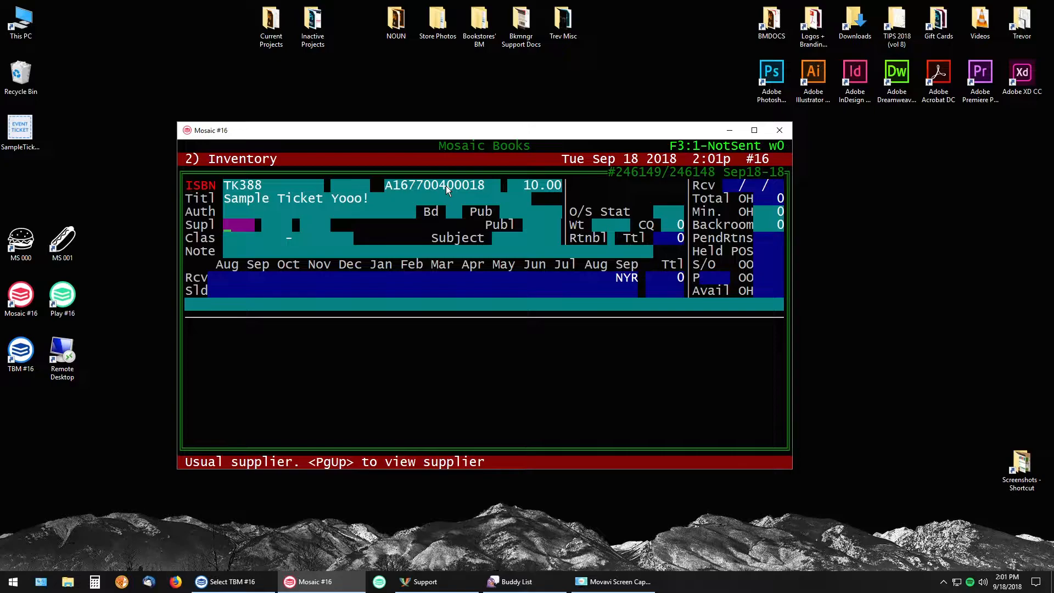
type("MB")
key("Return")
key("Return")
key("Return")
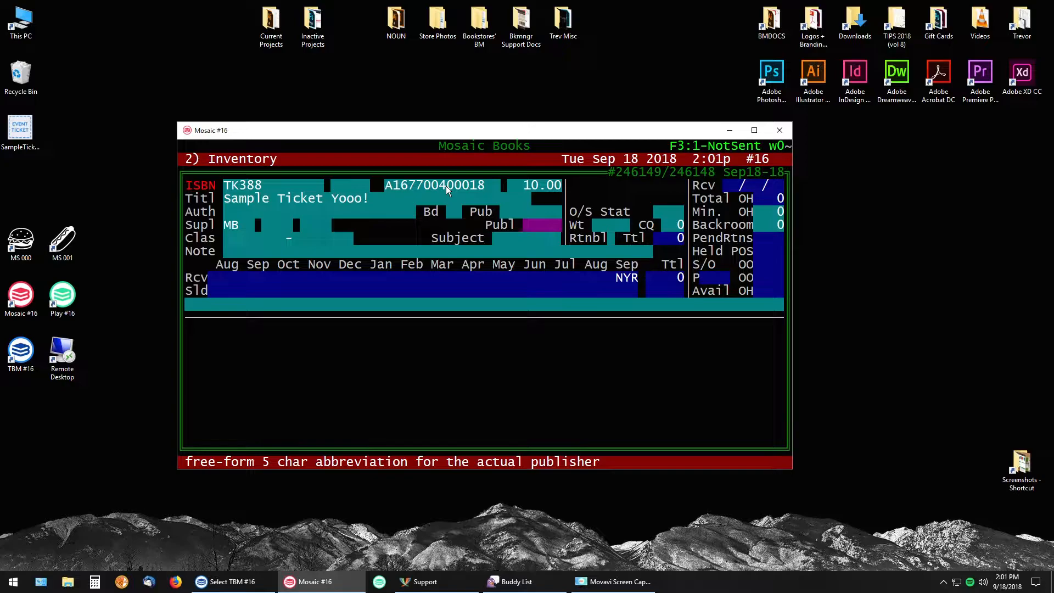
Assign the plain TICKETS classification to the record, leaving the publisher and subject blank
key("Return")
type("TICK")
key("Return")
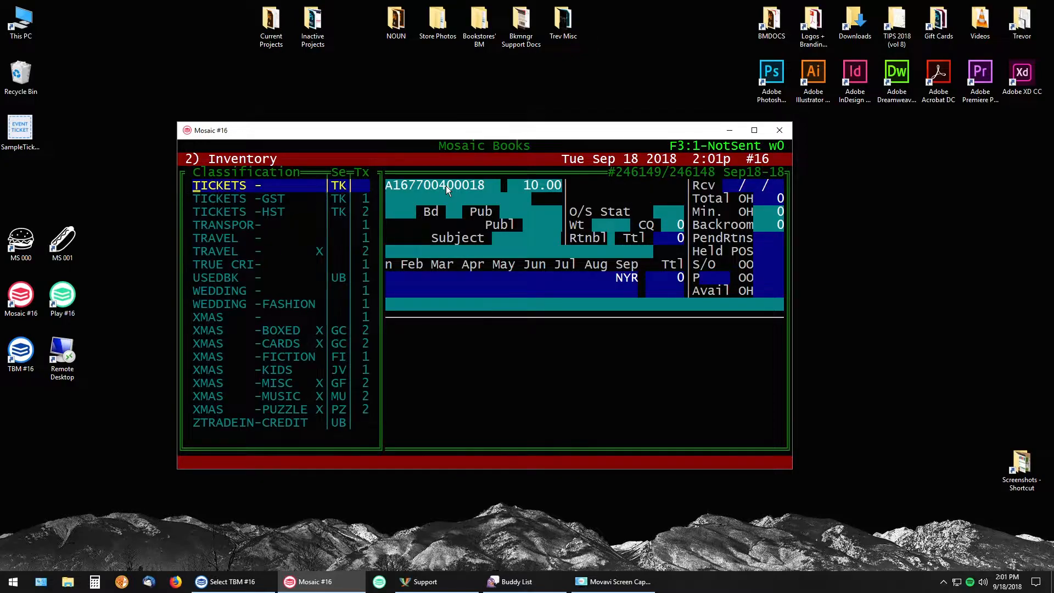
key("Return")
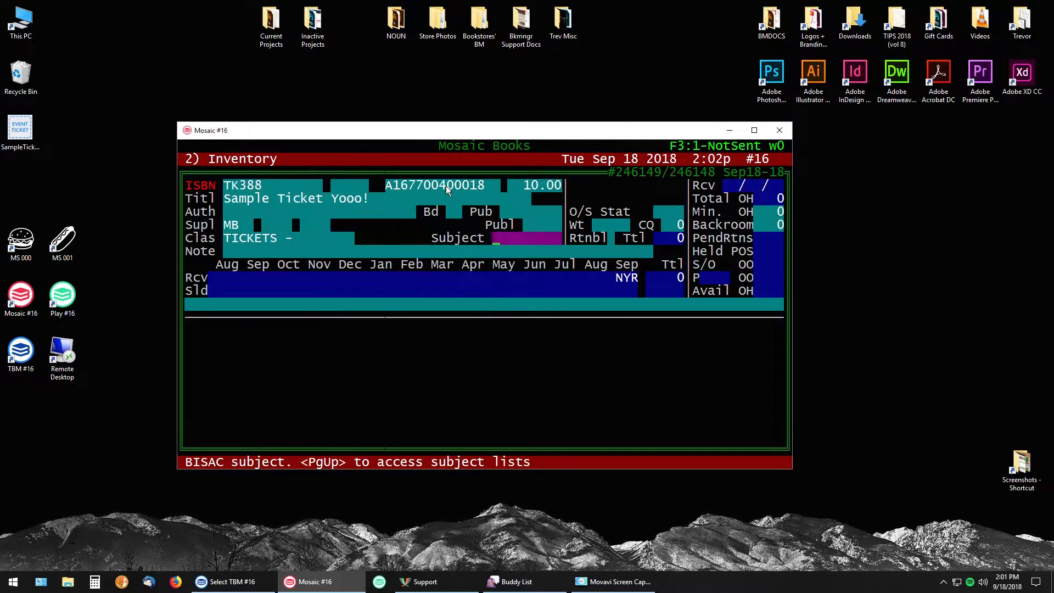
key("Return")
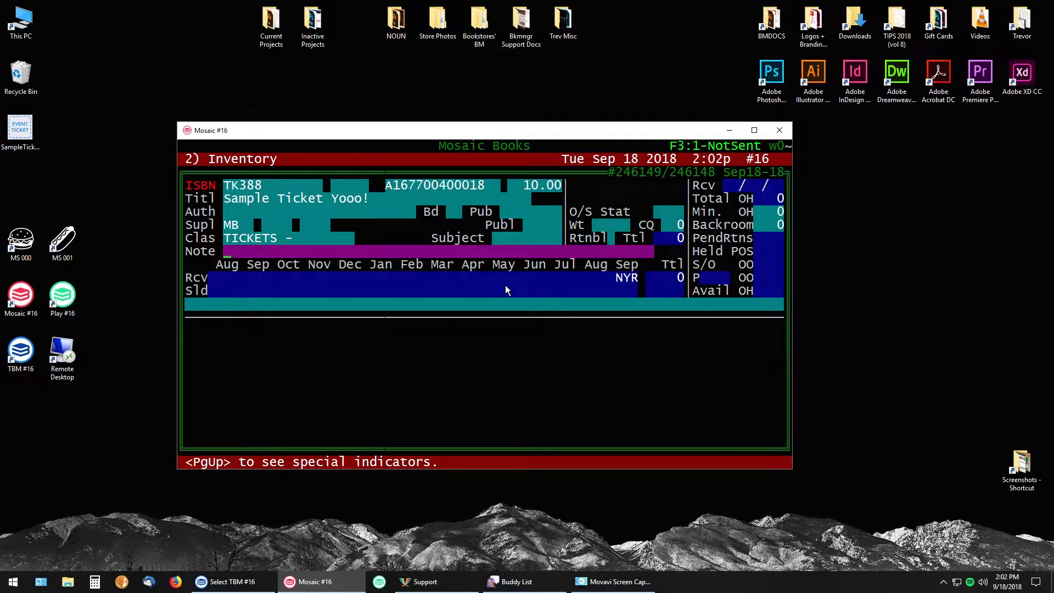
Write the note with the ^^ indicator, the event date "oct 5 2018", a | separator and the venue's street address
type("^^")
key("BackSpace")
key("BackSpace")
key("BackSpace")
type("^^")
type("oct 5 2018 | 411 Bernard")
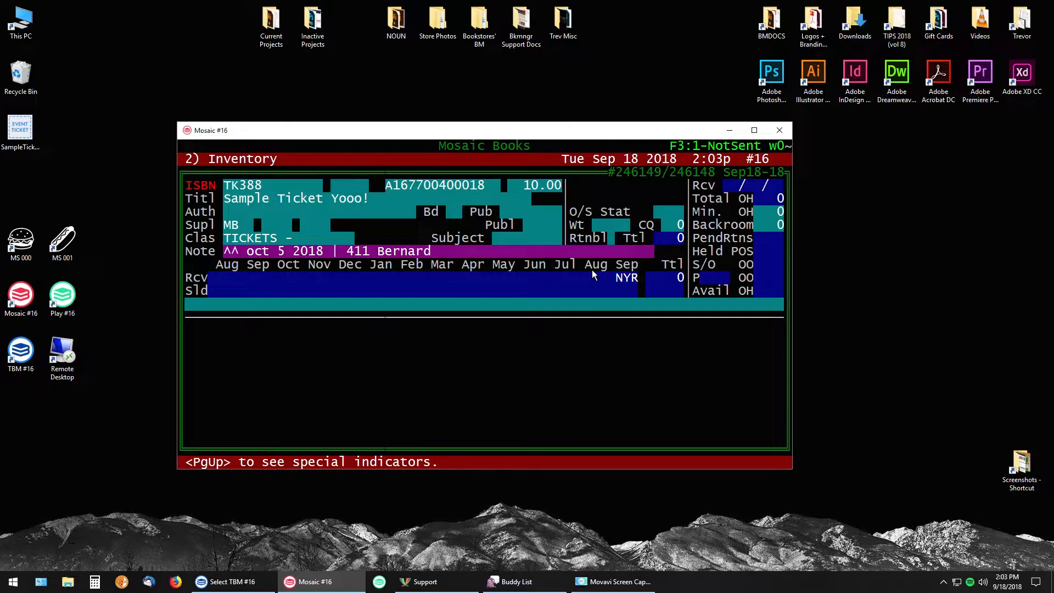
type("@8.00")
key("BackSpace")
key("BackSpace")
key("BackSpace")
key("BackSpace")
key("BackSpace")
type("//@8.00")
key("BackSpace")
key("BackSpace")
key("BackSpace")
key("BackSpace")
key("BackSpace")
key("BackSpace")
key("BackSpace")
Accept the note, set the out-of-stock status to AVAI and save the new ticket record
key("Return")
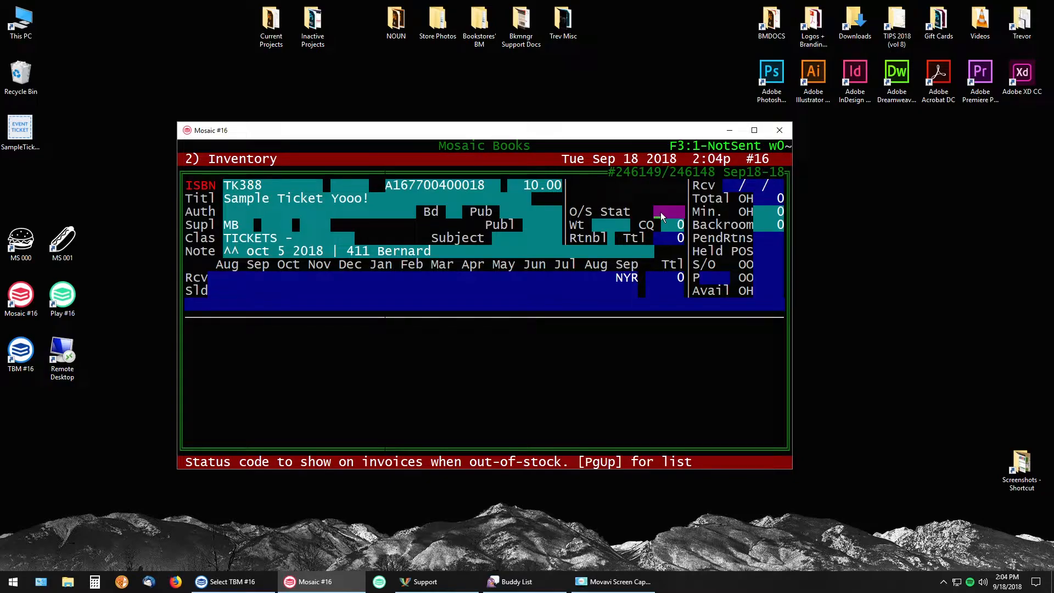
type("A")
key("Return")
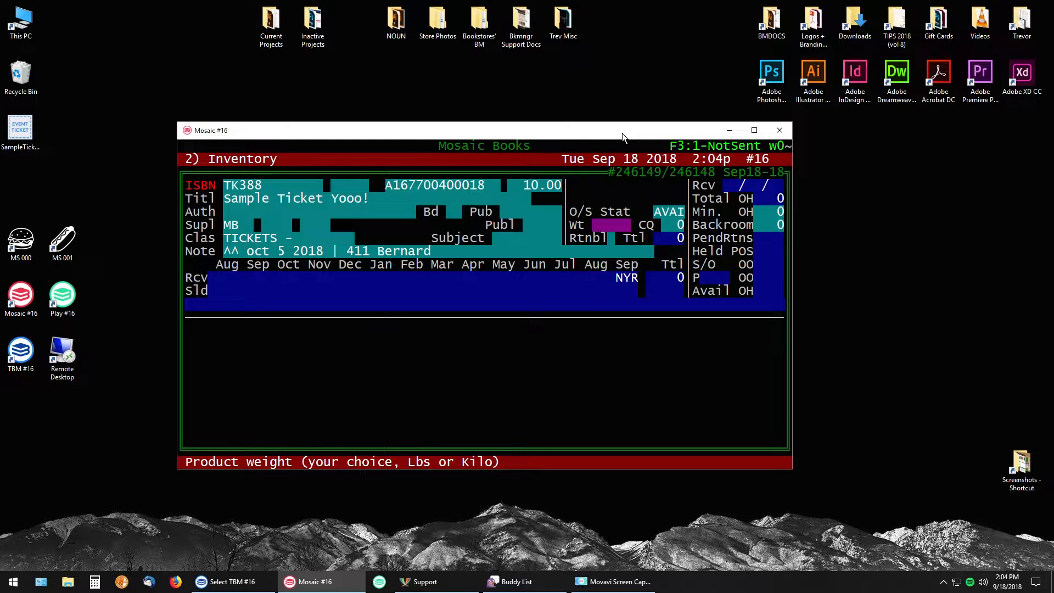
key("Return")
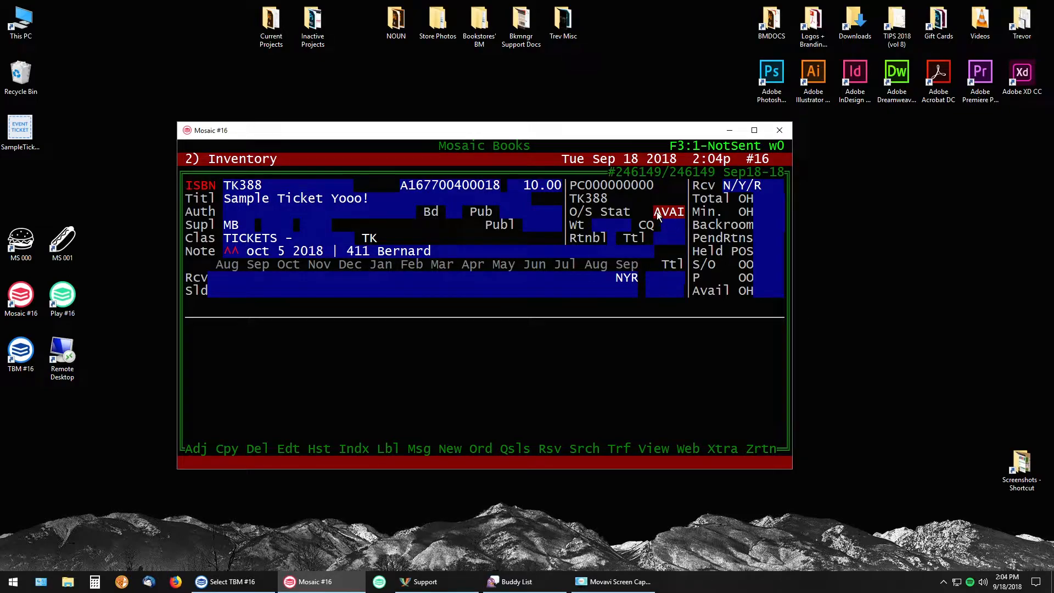
left_click(229, 252)
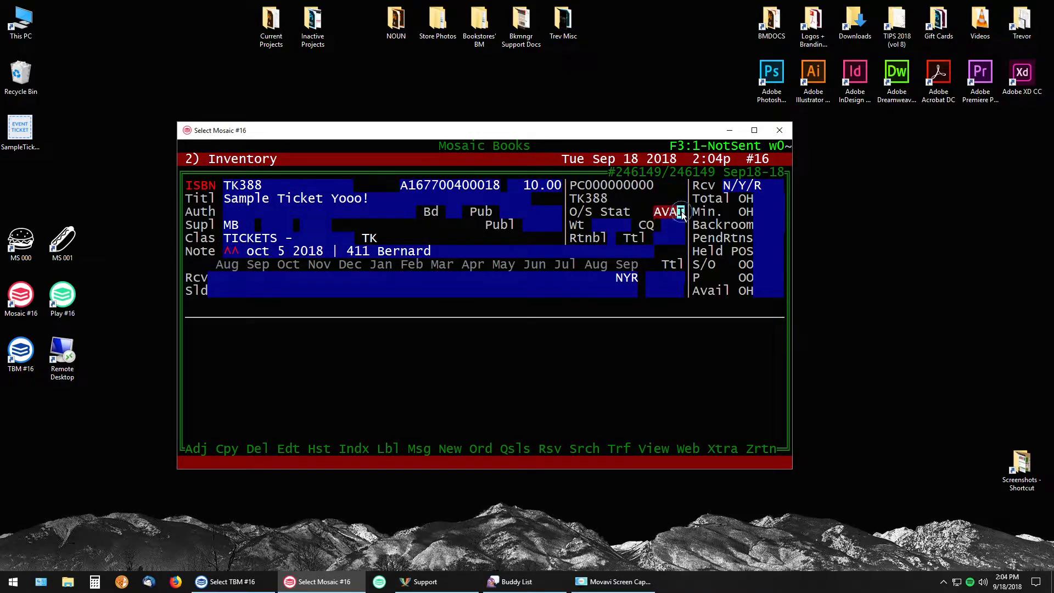
left_click(626, 252)
key("Escape")
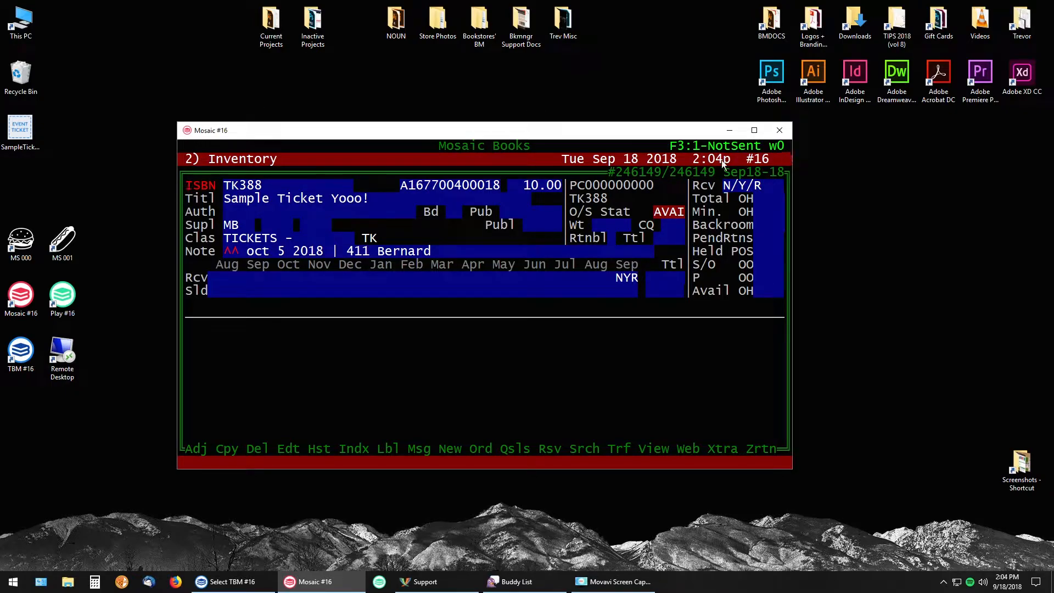
left_click(786, 147)
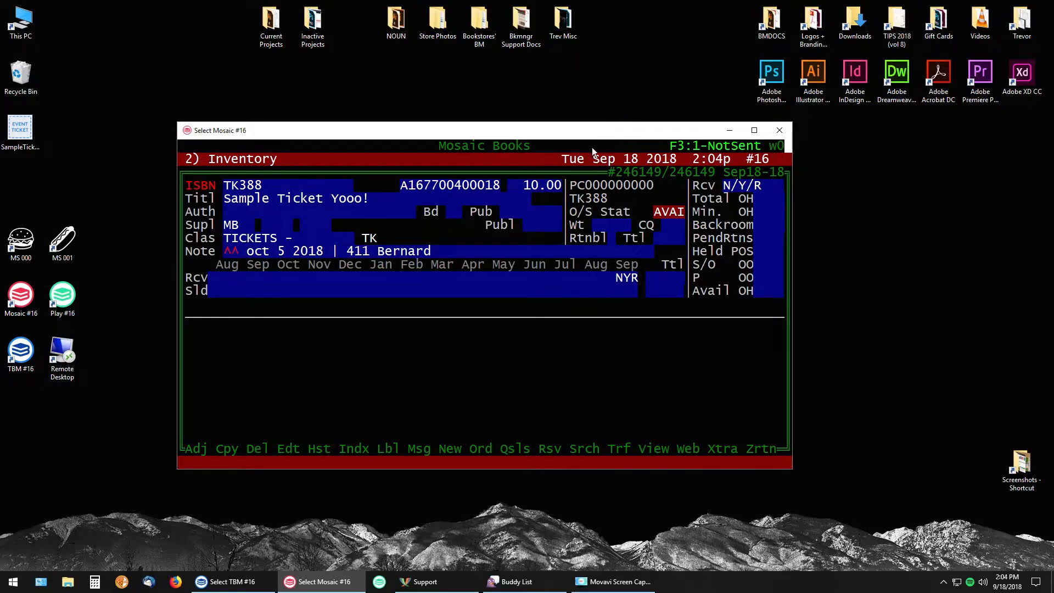
left_click(764, 146)
left_click(518, 130)
left_click_drag(591, 134, 594, 127)
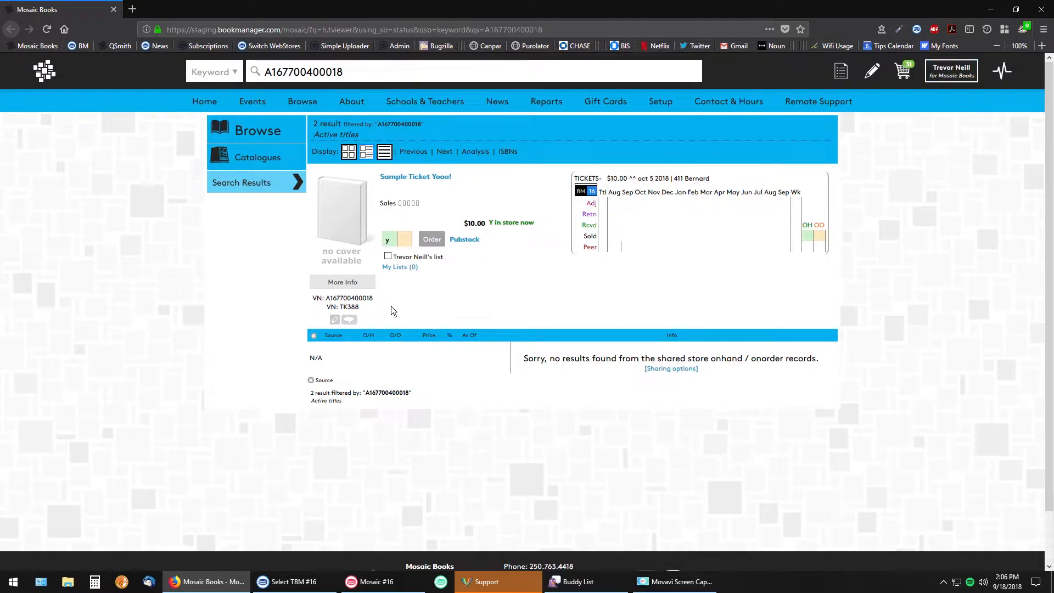
Open the Sample Ticket Yooo! record for editing and upload SampleTicket.png from the Desktop as its image
left_click(333, 319)
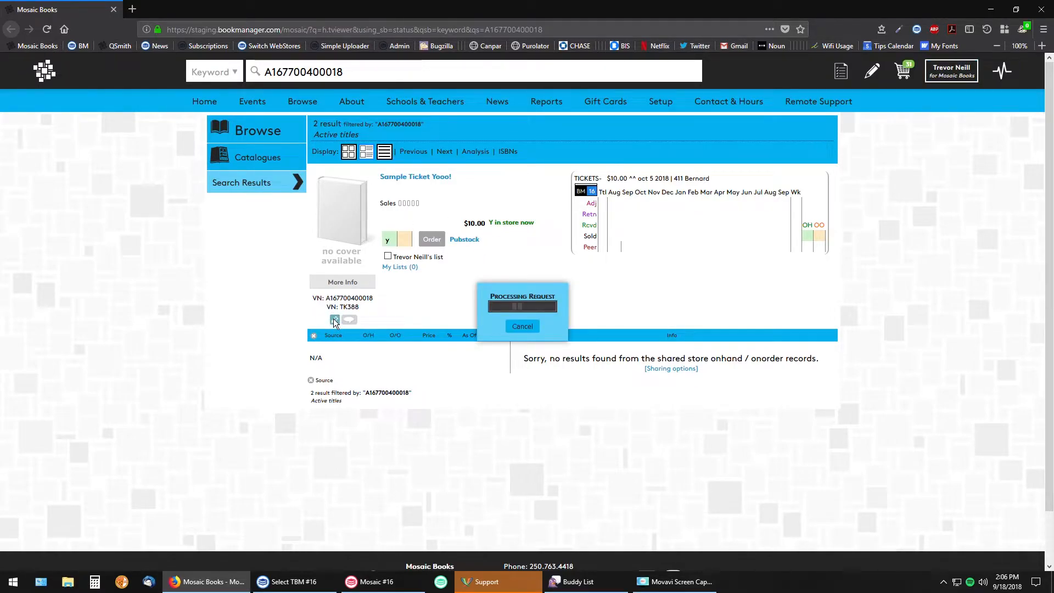
scroll(503, 357, "down", 2)
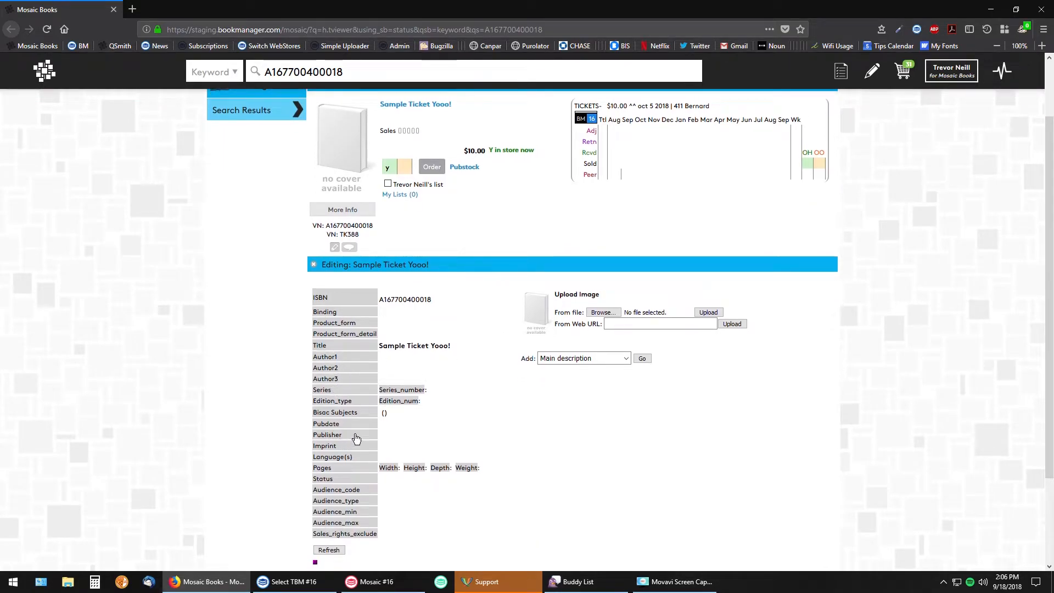
scroll(485, 413, "up", 2)
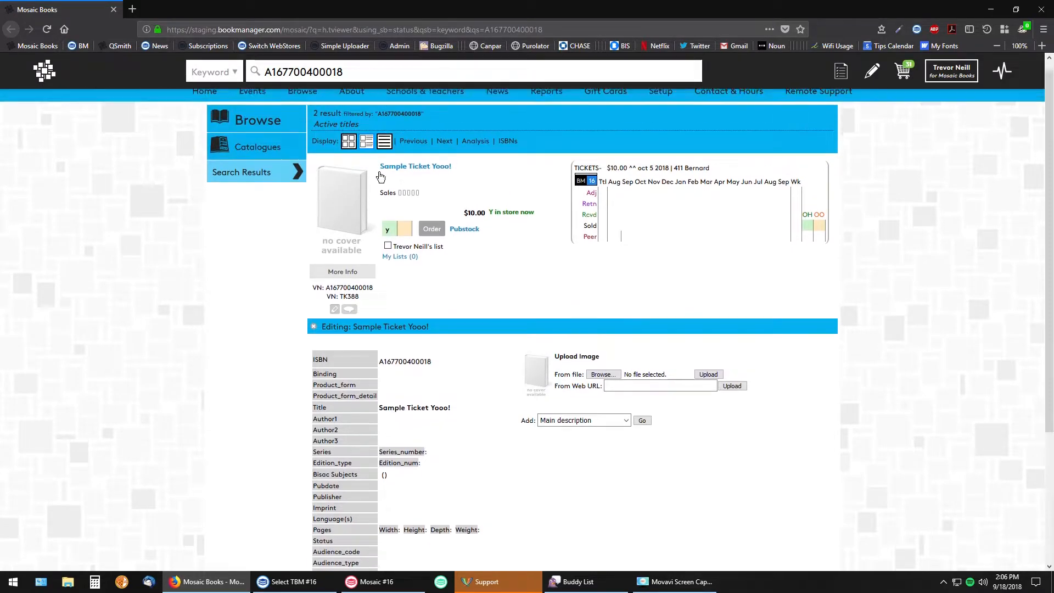
scroll(486, 413, "down", 2)
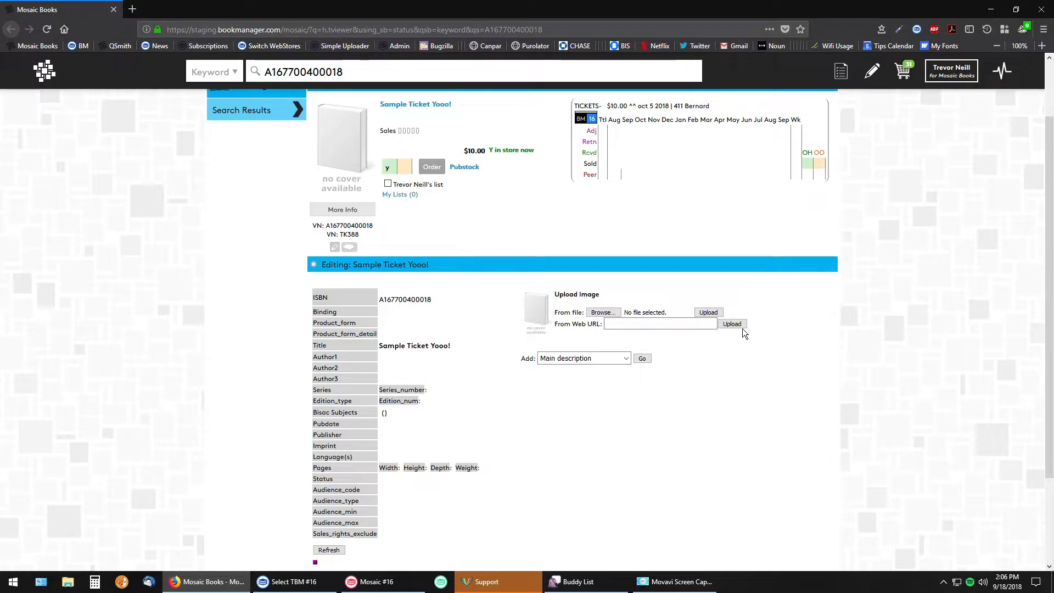
left_click(603, 312)
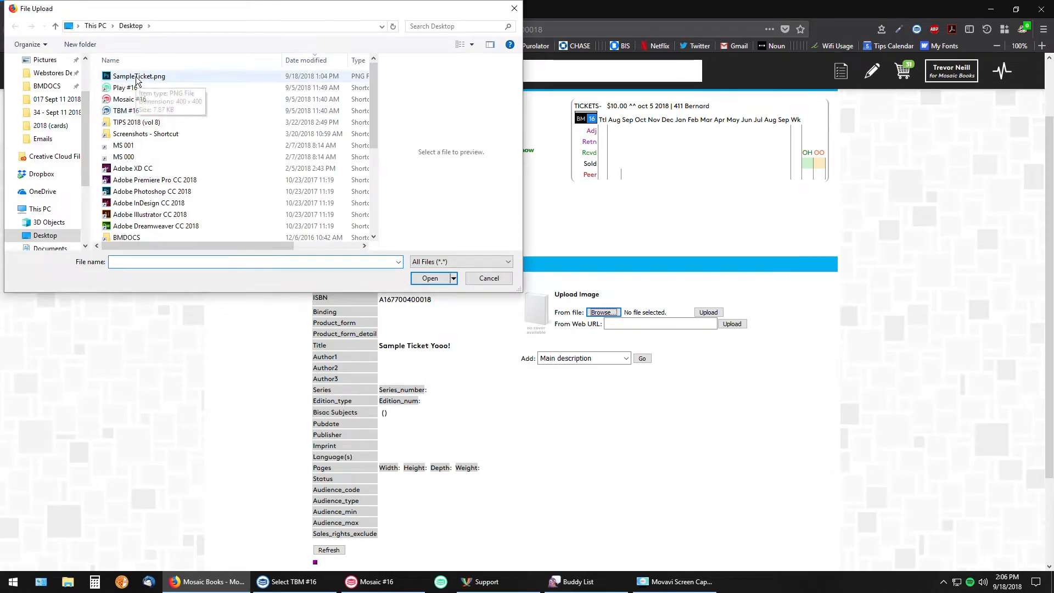
double_click(141, 78)
left_click(707, 313)
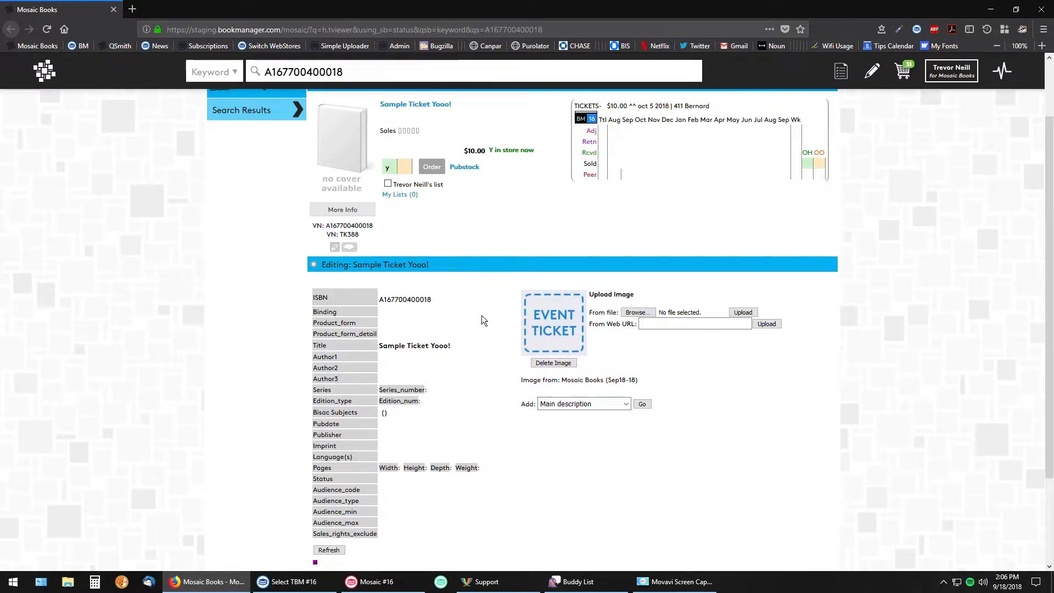
Add the main description "ljkadn;olaeskjnvb;oklanev;'lkveba" to the ticket, save it and close the description window
scroll(490, 327, "down", 2)
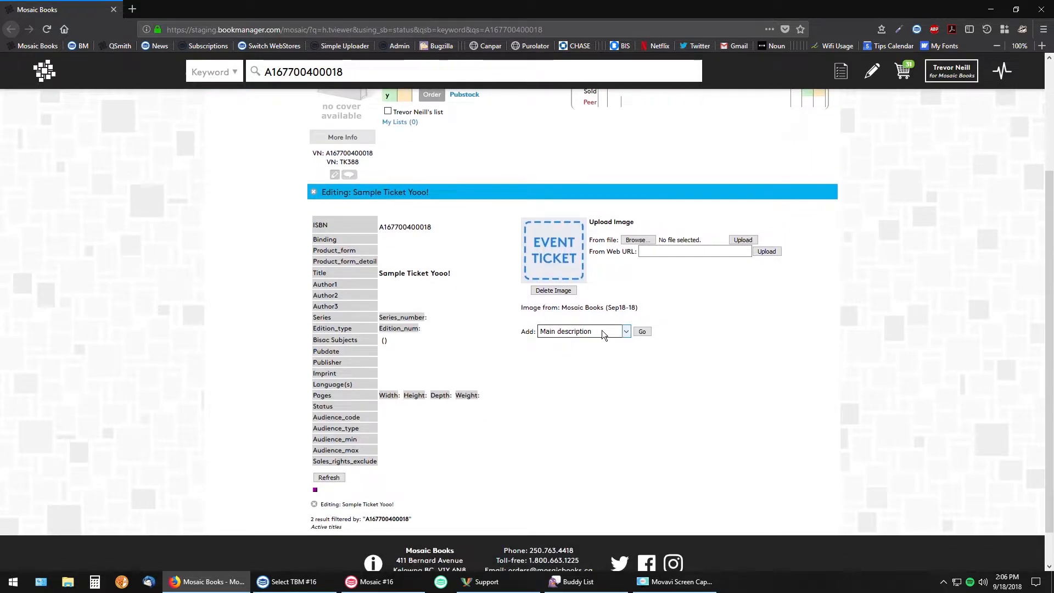
left_click(642, 332)
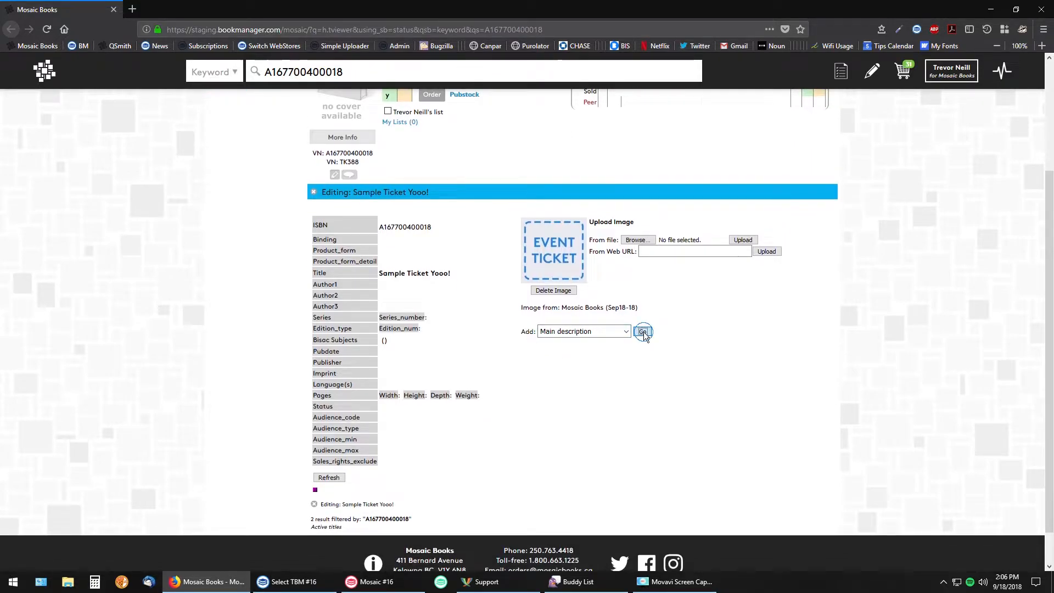
left_click(671, 370)
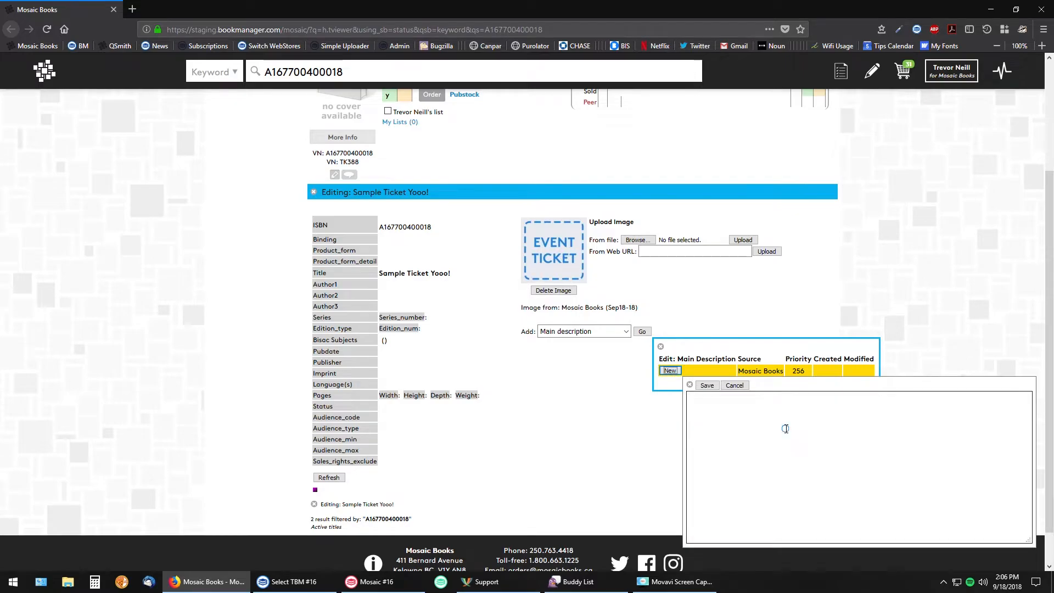
type("laeskjnvb;oklanev;'lkveba")
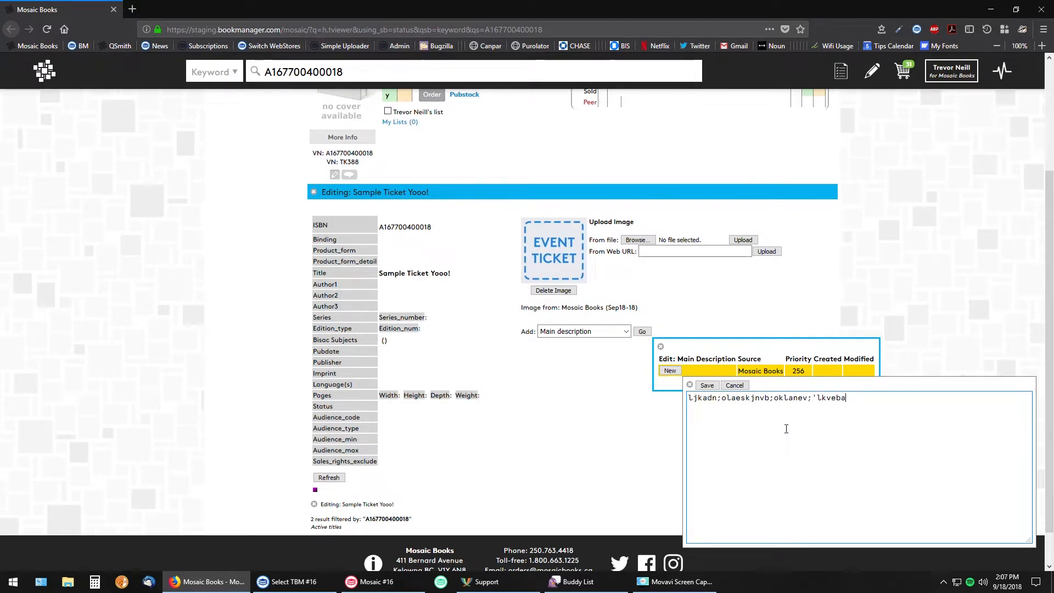
left_click(707, 386)
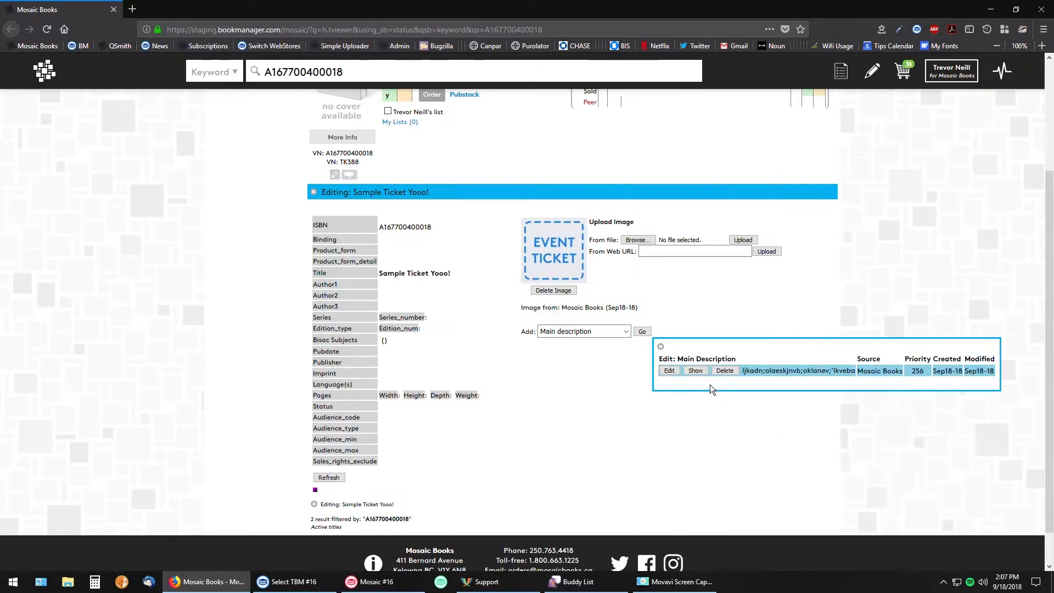
left_click(659, 345)
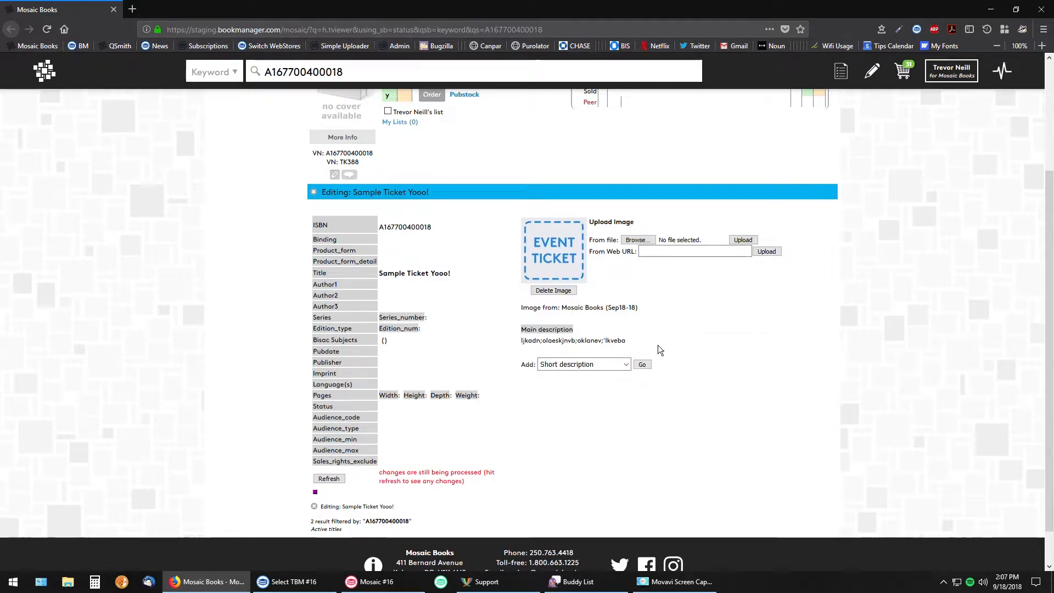
Close the title editor, reload the search results and check the ticket's image and description in its expanded details
scroll(413, 335, "up", 2)
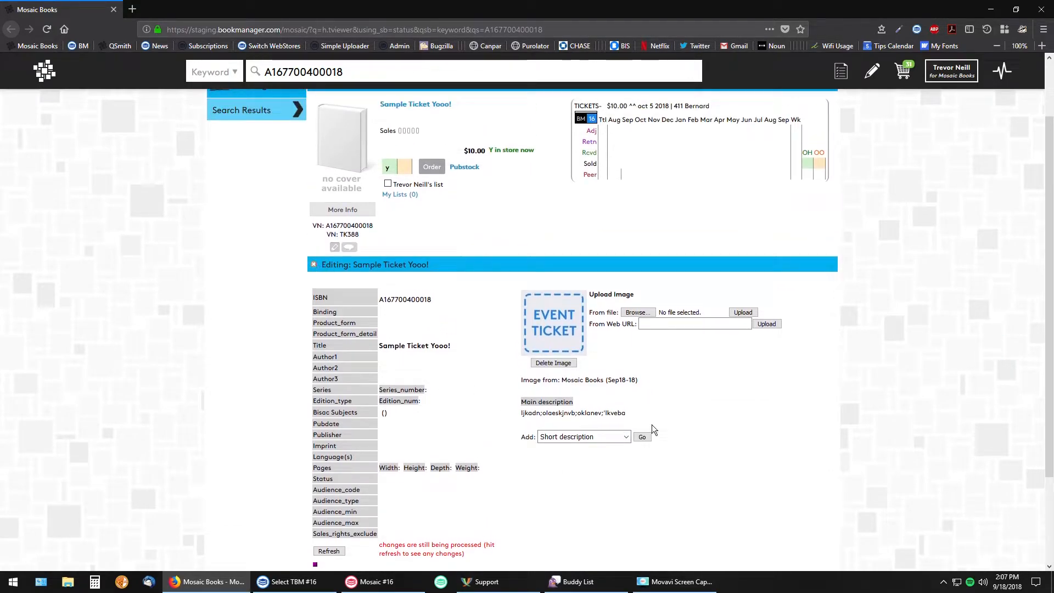
left_click(314, 265)
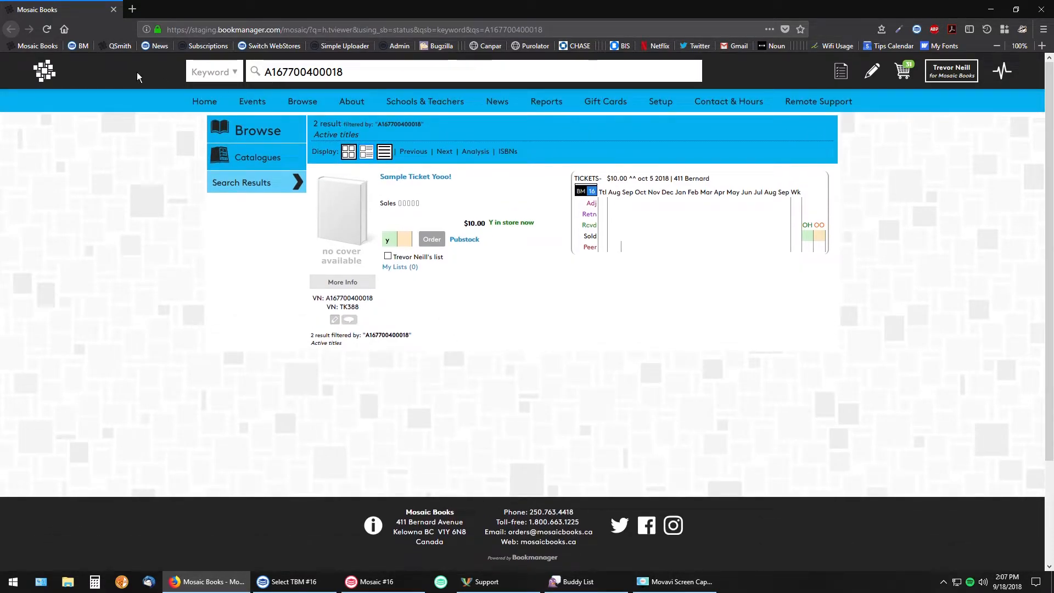
left_click(46, 30)
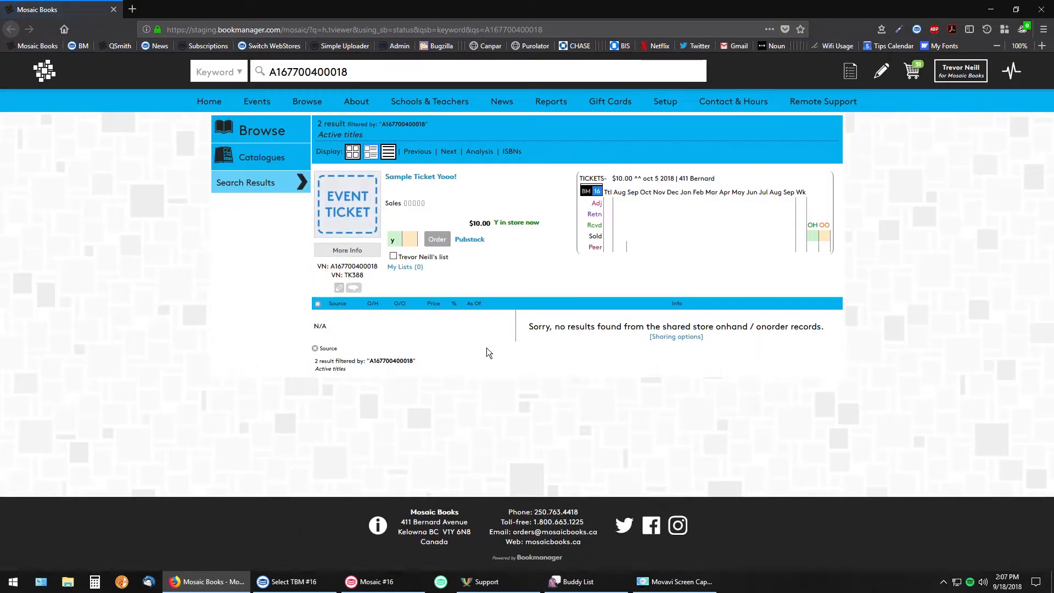
left_click(352, 252)
left_click_drag(481, 346, 593, 348)
left_click(593, 351)
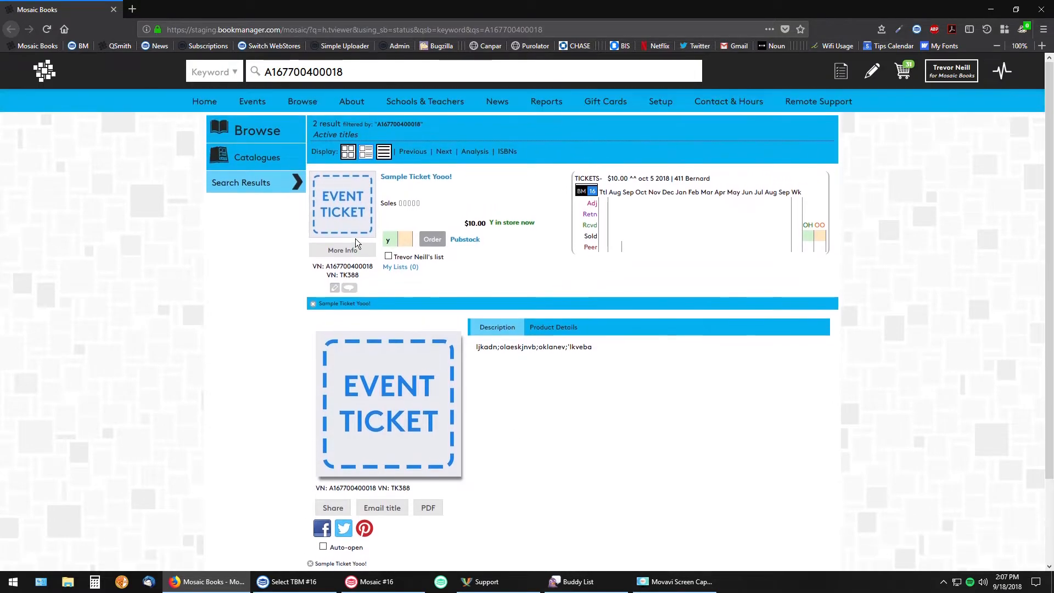
left_click(356, 250)
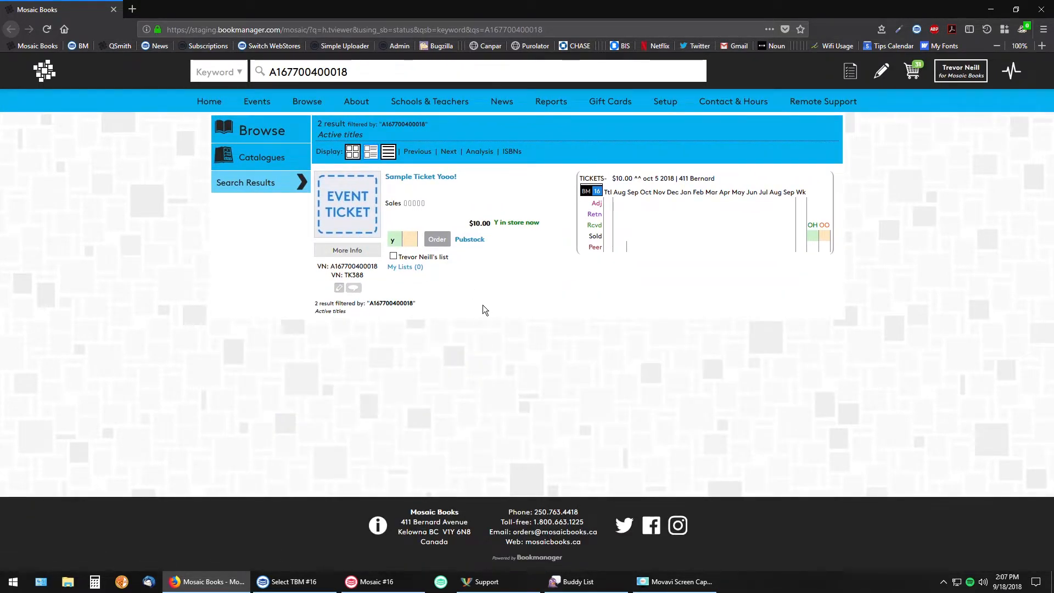
Examine the ticket's VN number and in-store availability in the search result
mouse_move(330, 267)
left_mouse_down()
mouse_move(379, 267)
mouse_move(347, 275)
mouse_move(379, 267)
mouse_move(333, 262)
left_mouse_up()
left_click(335, 267)
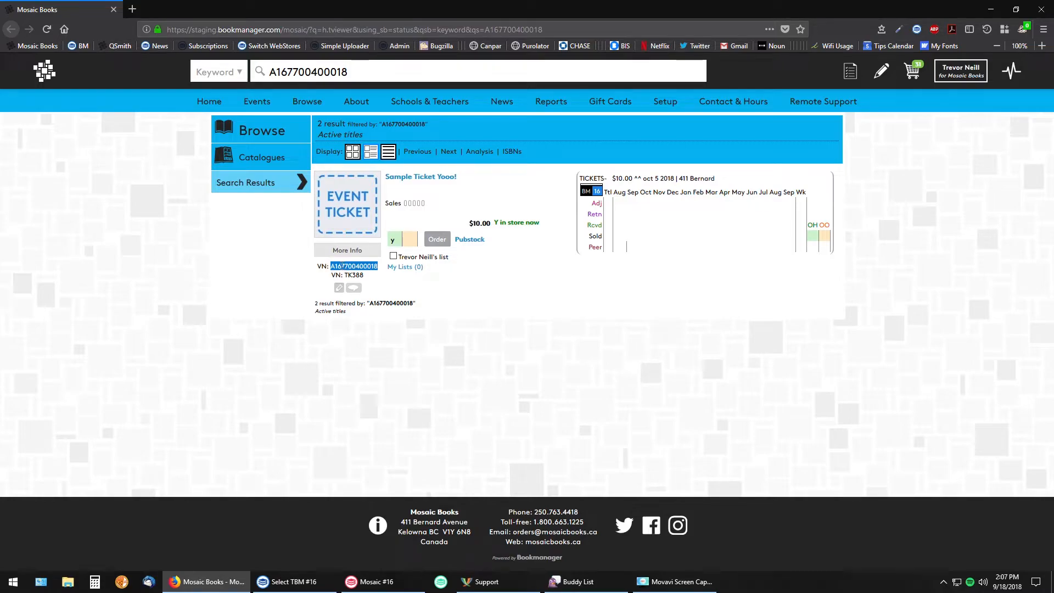
left_click(475, 339)
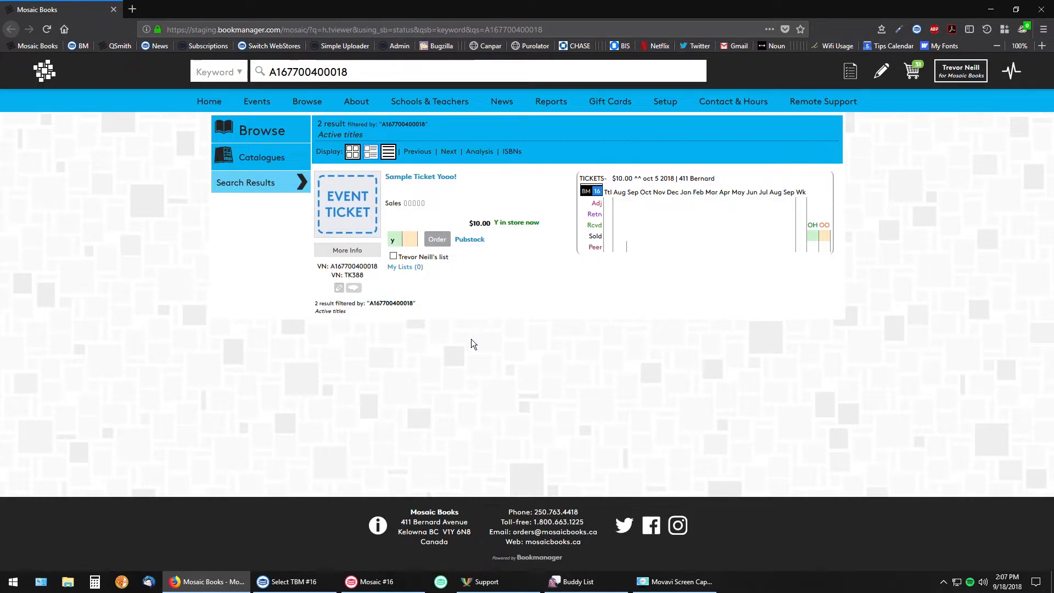
left_click_drag(332, 266, 378, 266)
left_click(312, 71)
left_click_drag(541, 223, 507, 222)
left_click(532, 221)
Switch to the personal account to view the ticket listing as a customer, and collapse its expanded details
left_click(961, 71)
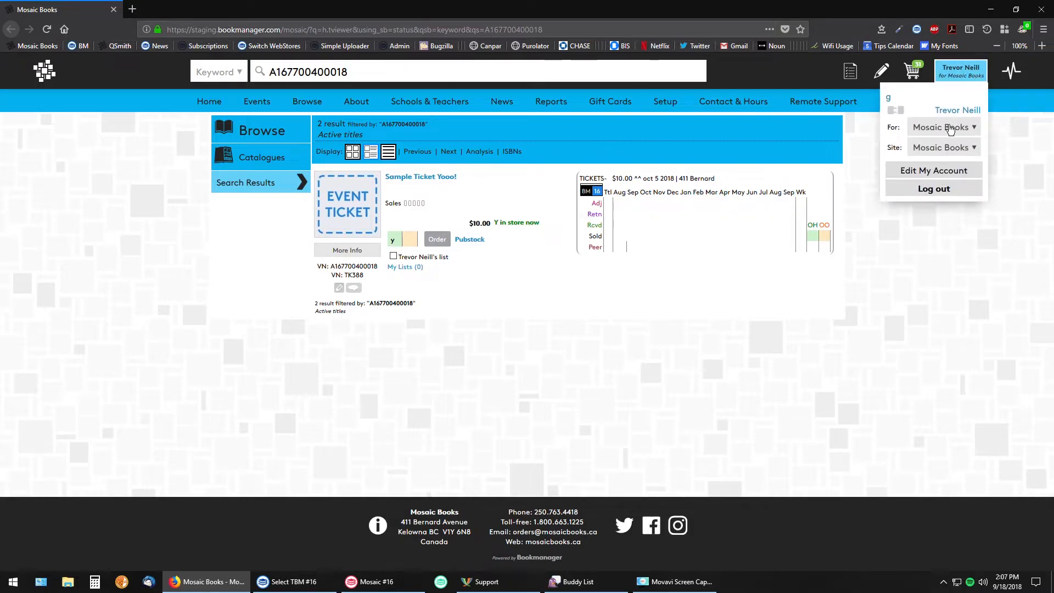
left_click(944, 126)
left_click(957, 198)
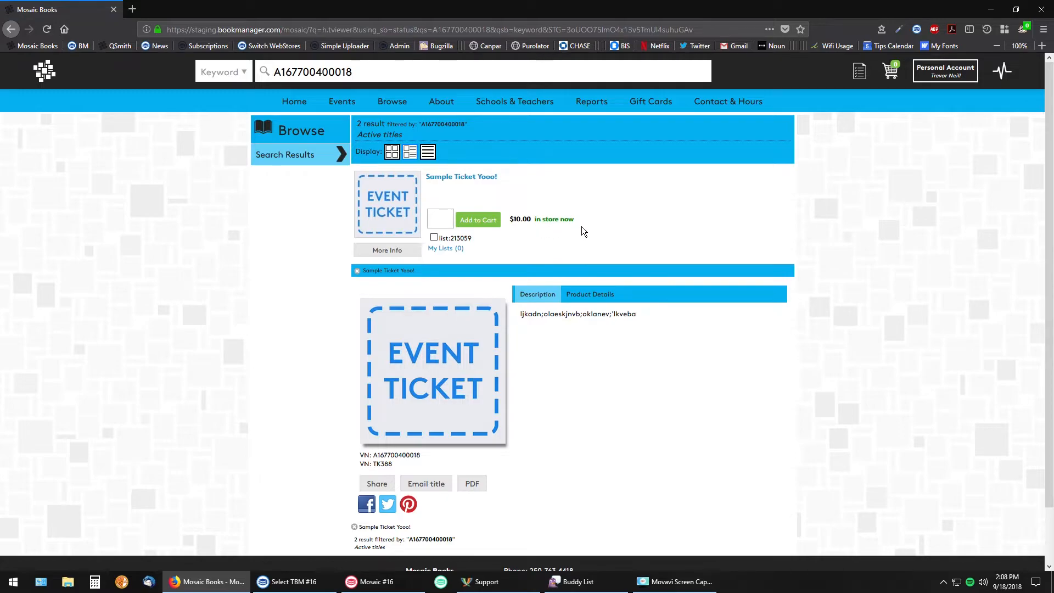
left_click(357, 271)
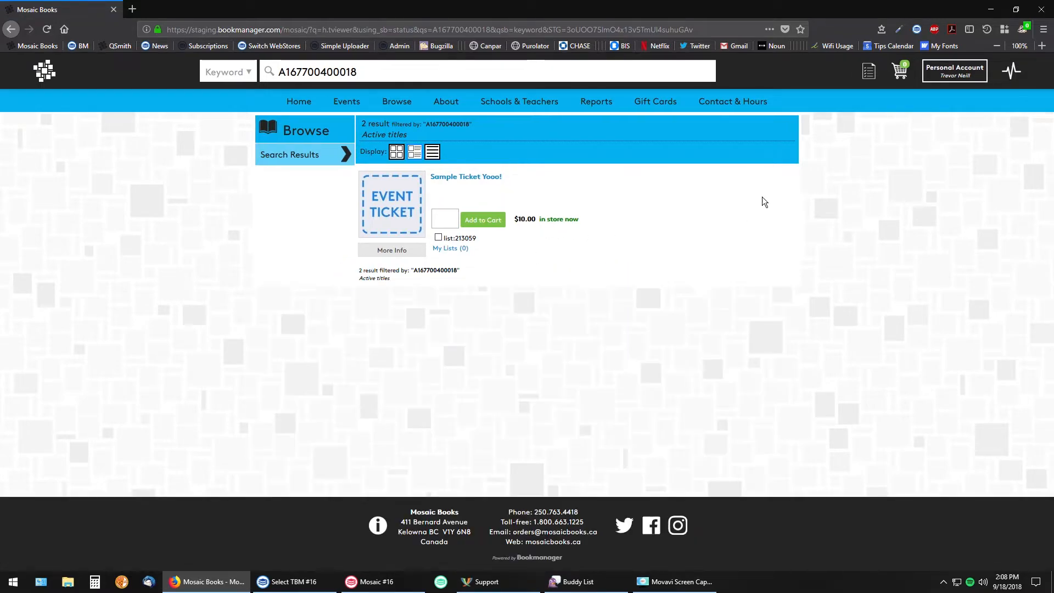
left_click(955, 71)
left_click(934, 126)
left_click(921, 163)
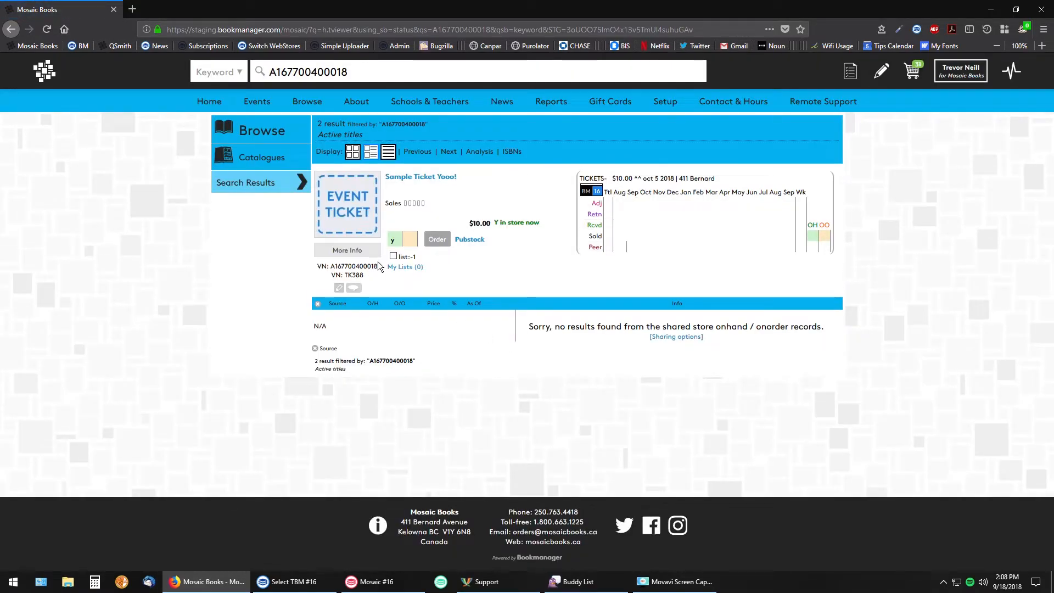
left_click_drag(378, 266, 330, 265)
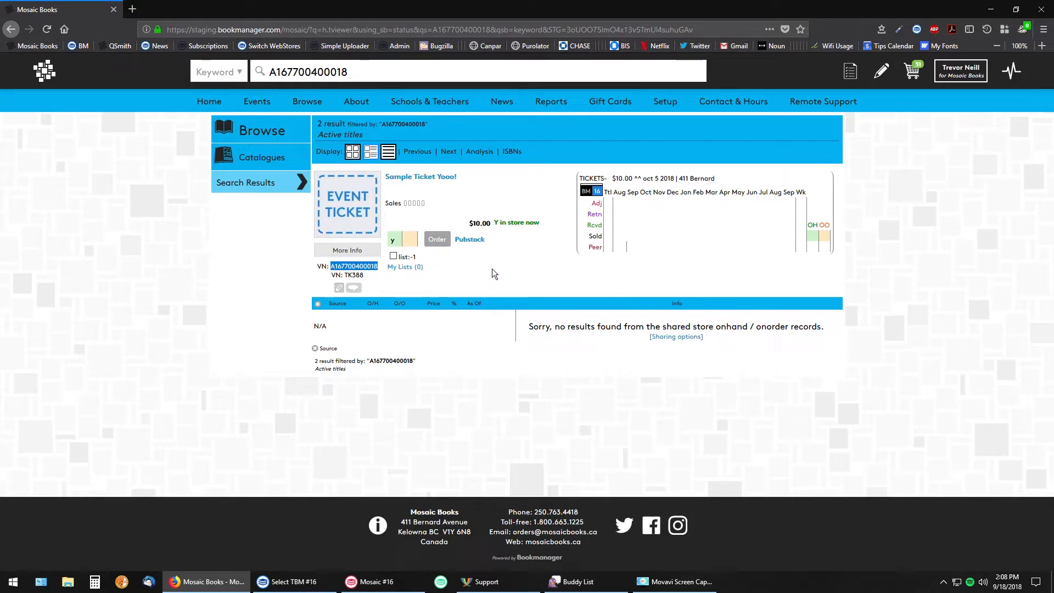
Go to the events list in the site content editor and start a new event
left_click(882, 73)
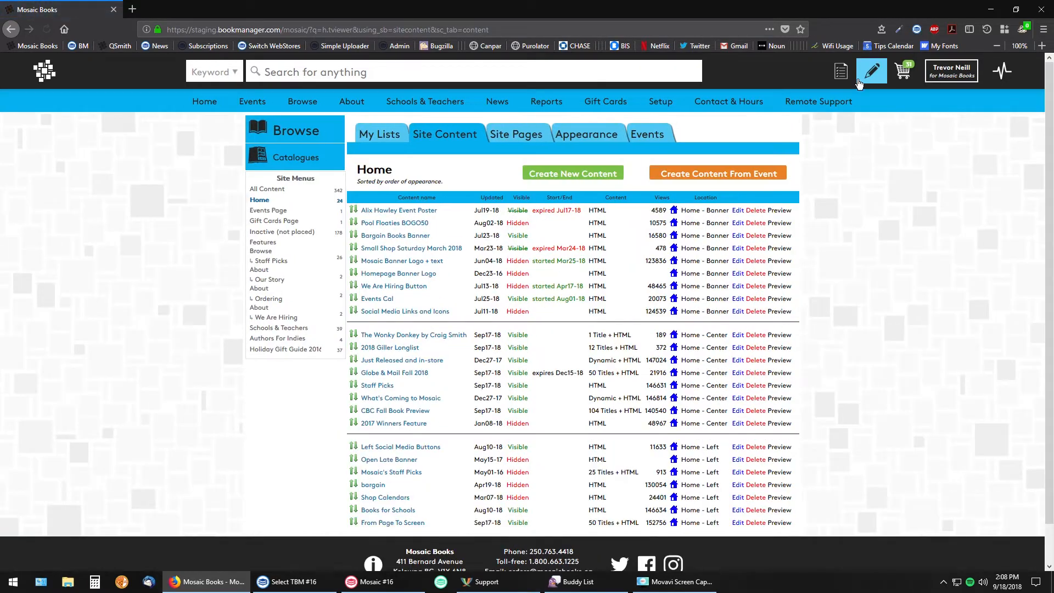
left_click(633, 137)
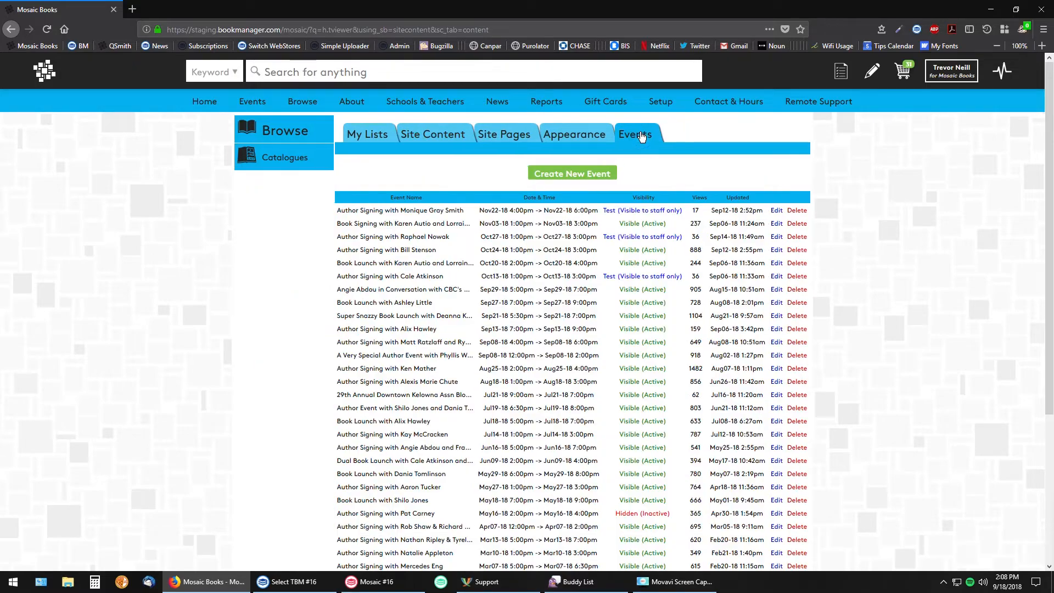
left_click(575, 175)
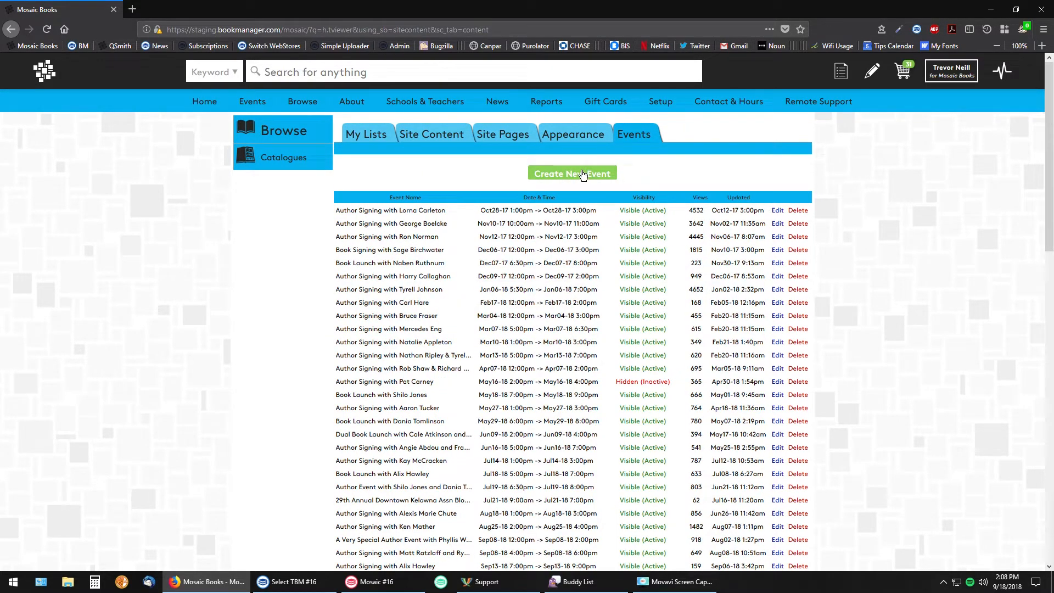
left_click(552, 174)
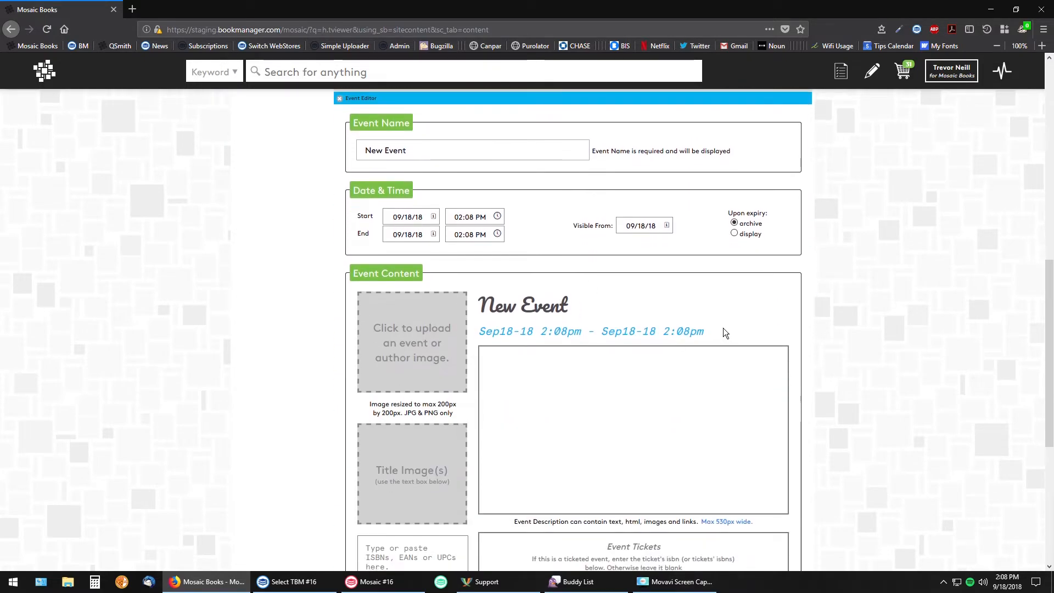
scroll(753, 325, "down", 4)
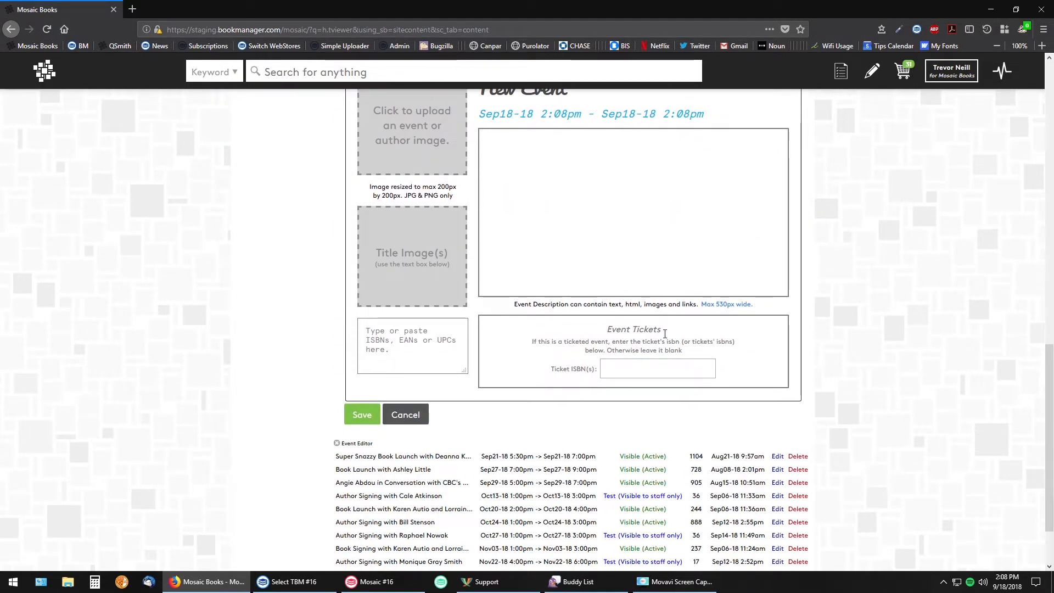
left_click(682, 369)
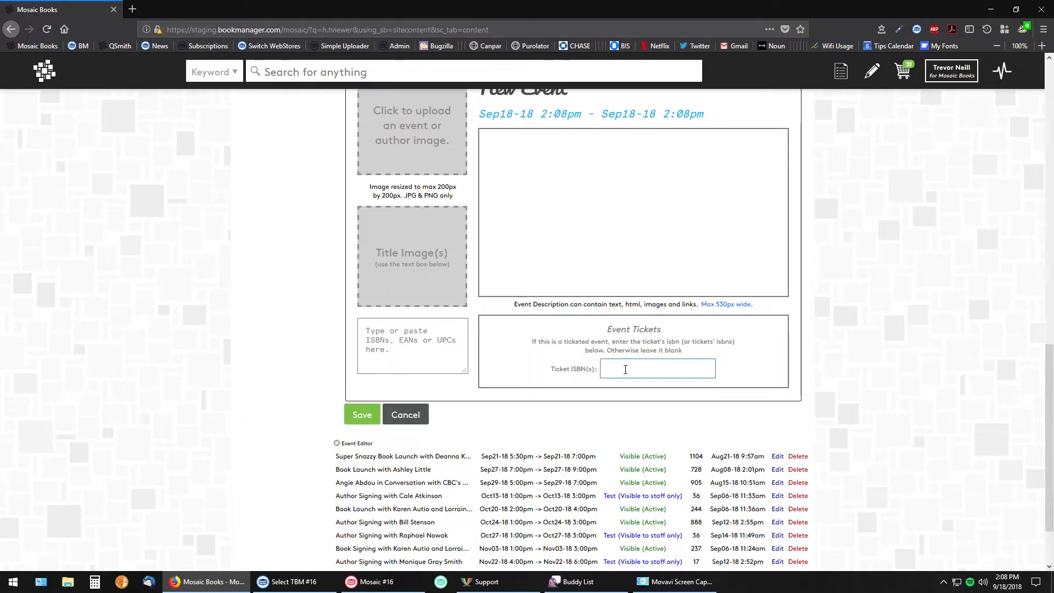
left_click(625, 369)
type("A167700400018")
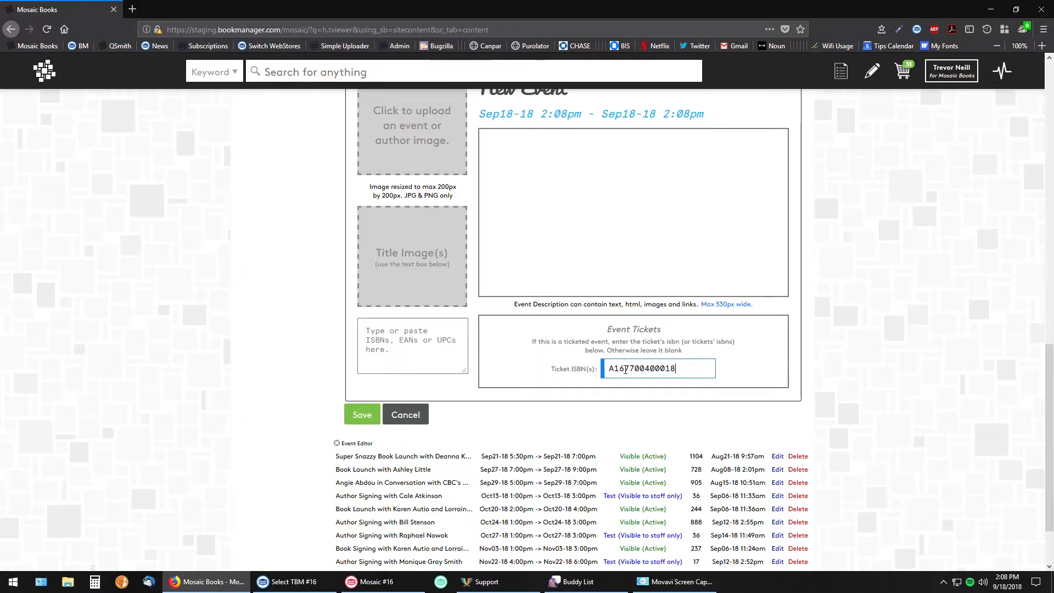
Review the new event's date and content fields, and discard the event without saving
scroll(714, 413, "up", 2)
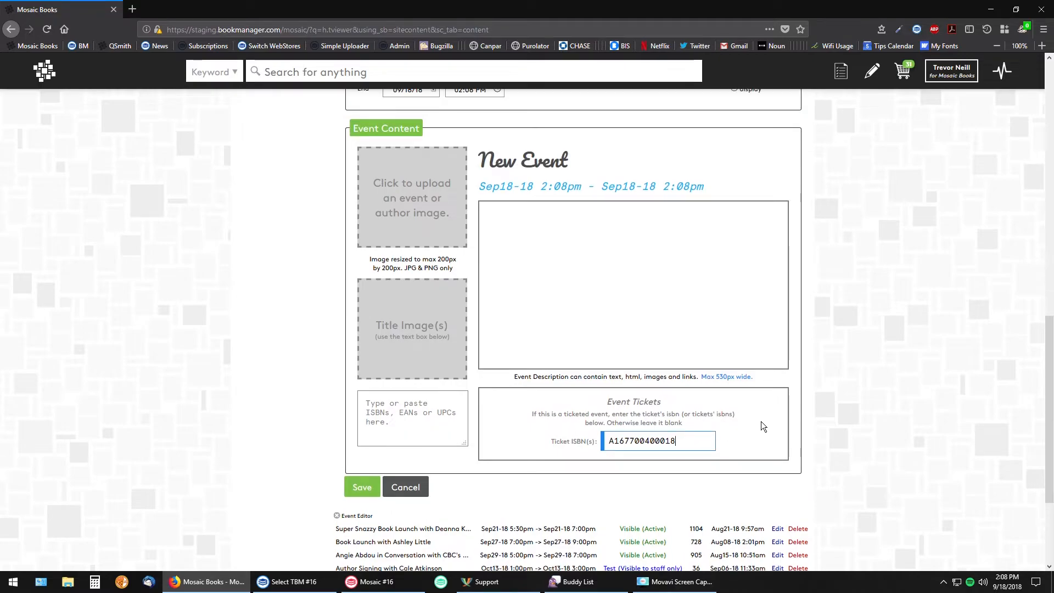
scroll(726, 342, "up", 5)
scroll(783, 344, "down", 4)
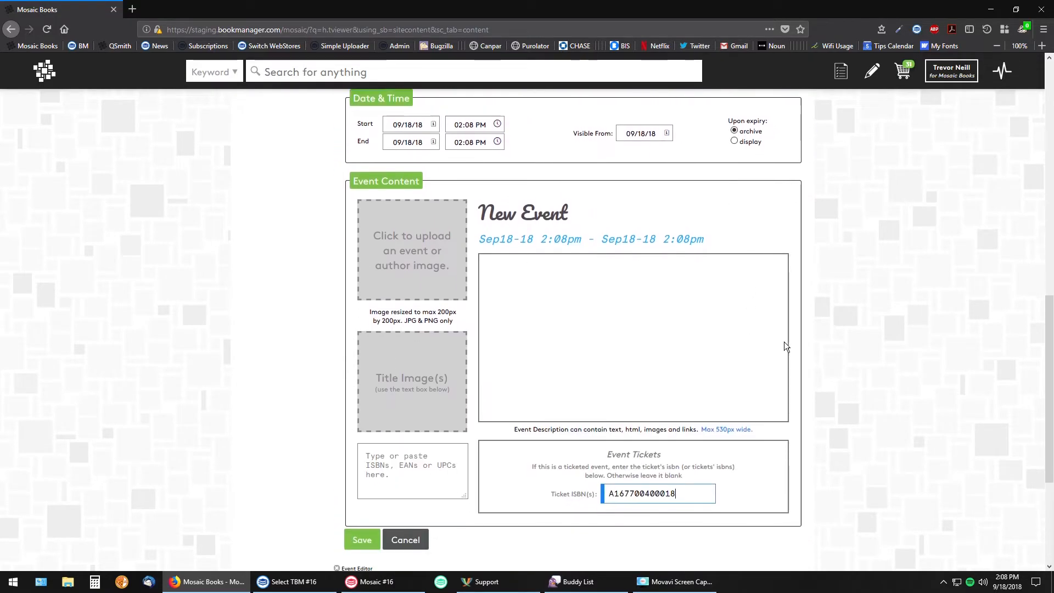
scroll(783, 345, "down", 2)
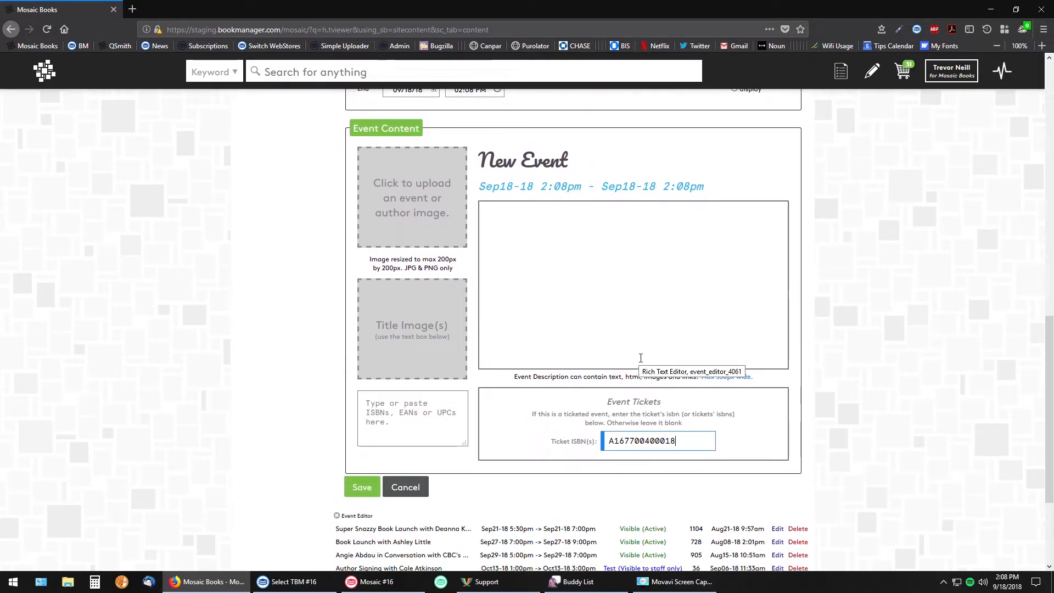
left_click(415, 494)
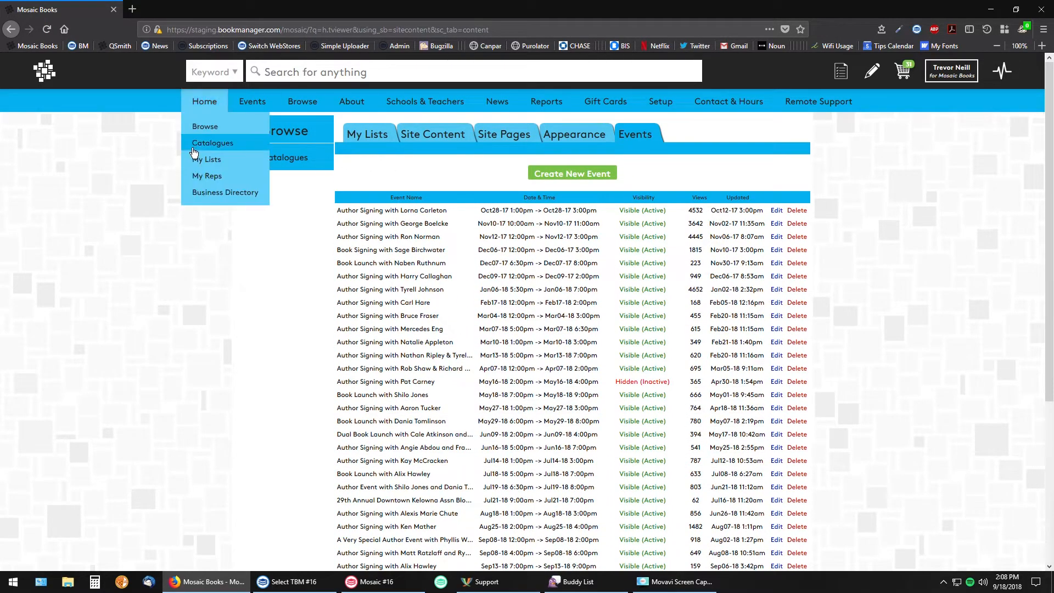
Open the webstore home page and view the September 21 event in the upcoming events calendar
left_click(206, 103)
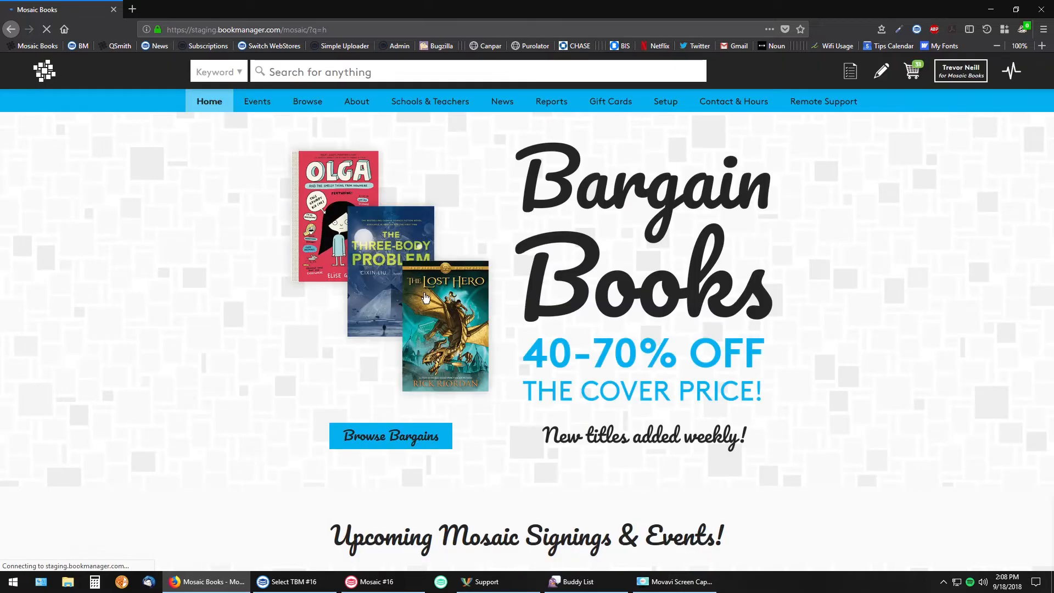
scroll(407, 279, "down", 8)
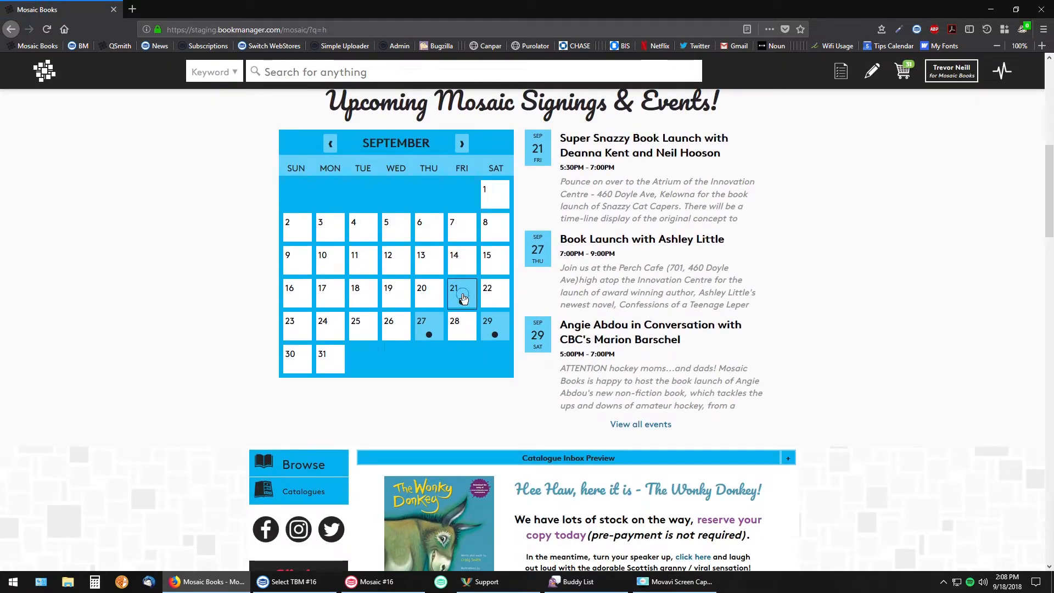
left_click(463, 296)
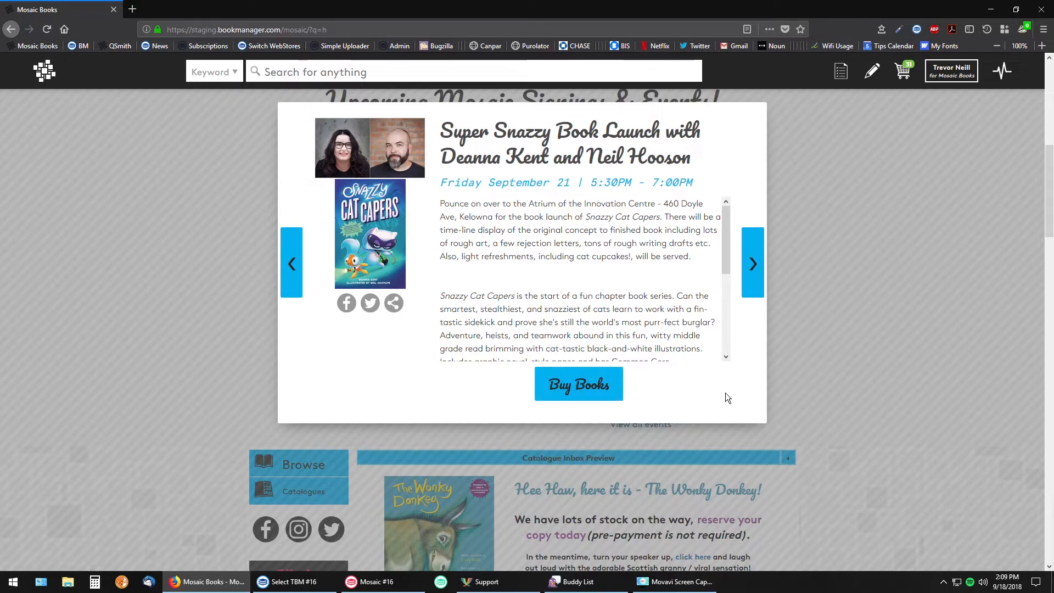
left_click(839, 332)
scroll(818, 360, "up", 3)
scroll(818, 366, "down", 1)
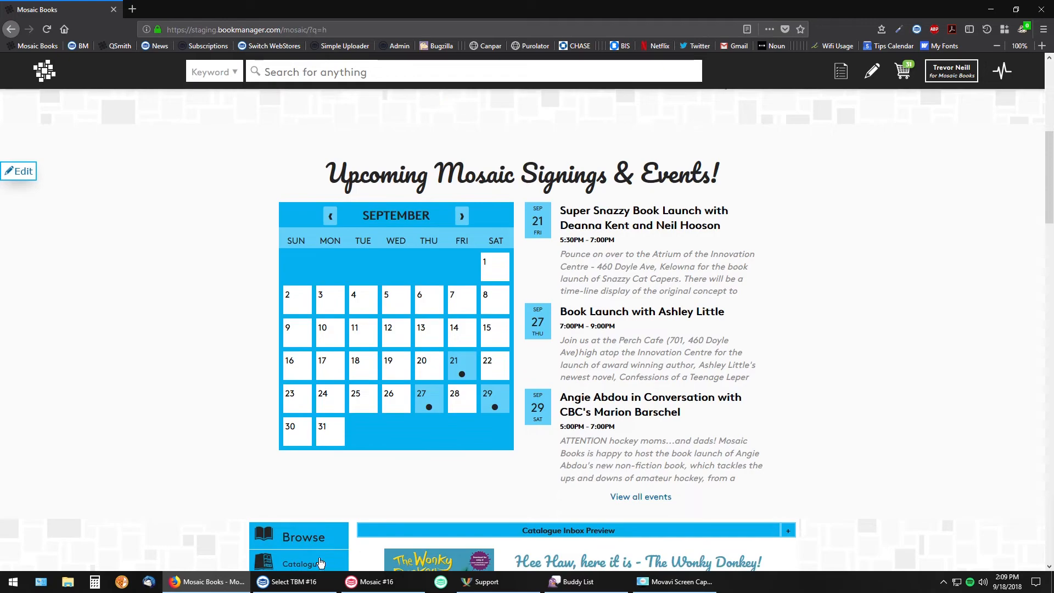
Switch to the Mosaic #16 Bookmanager window, leave Inventory, and start a new Point-of-Sale transaction
left_click(377, 583)
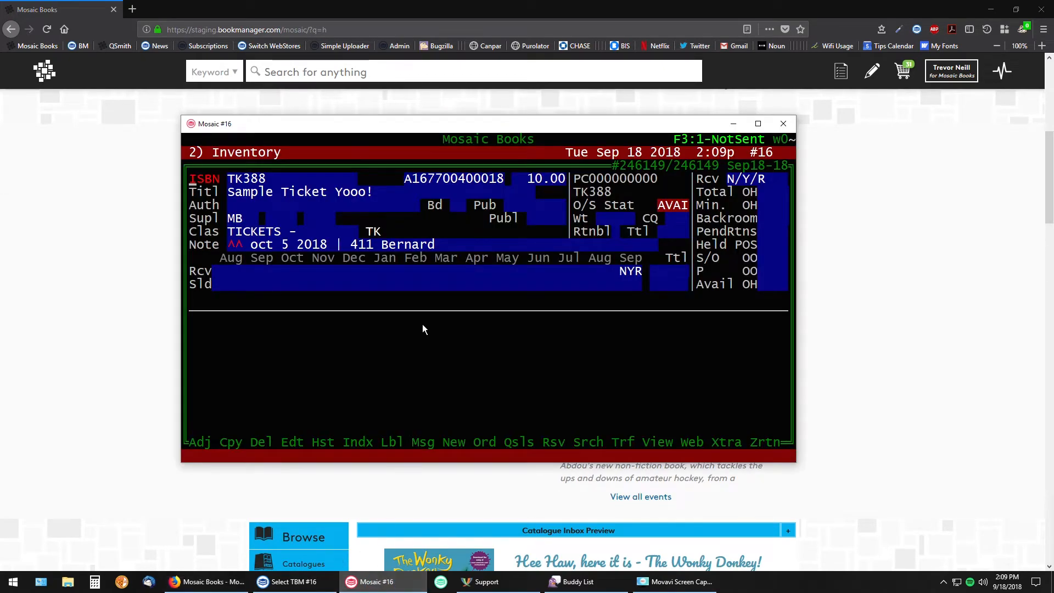
key("Escape")
key("Escape")
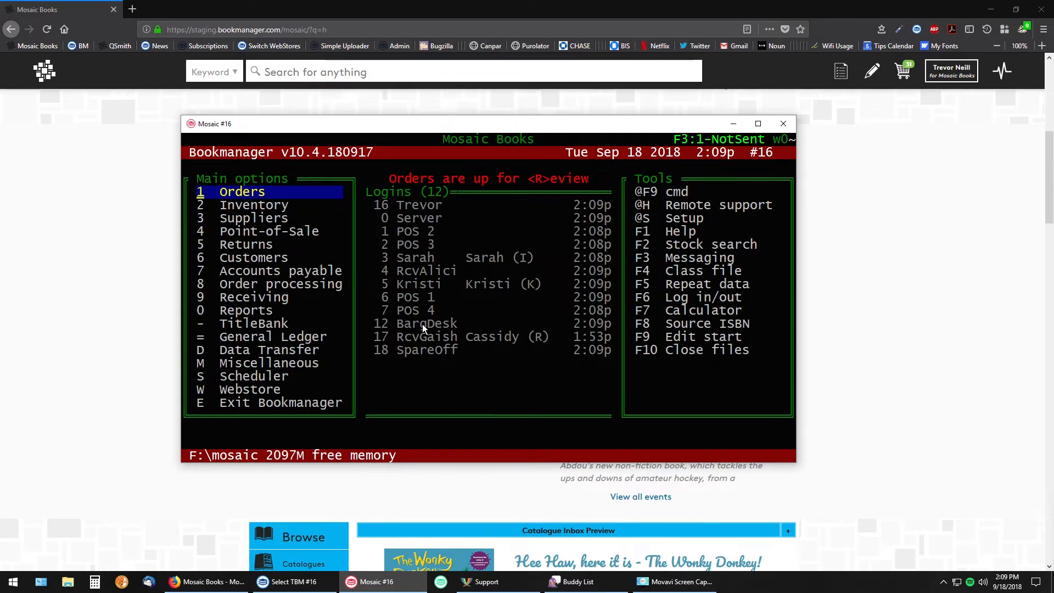
key("4")
key("n")
key("Return")
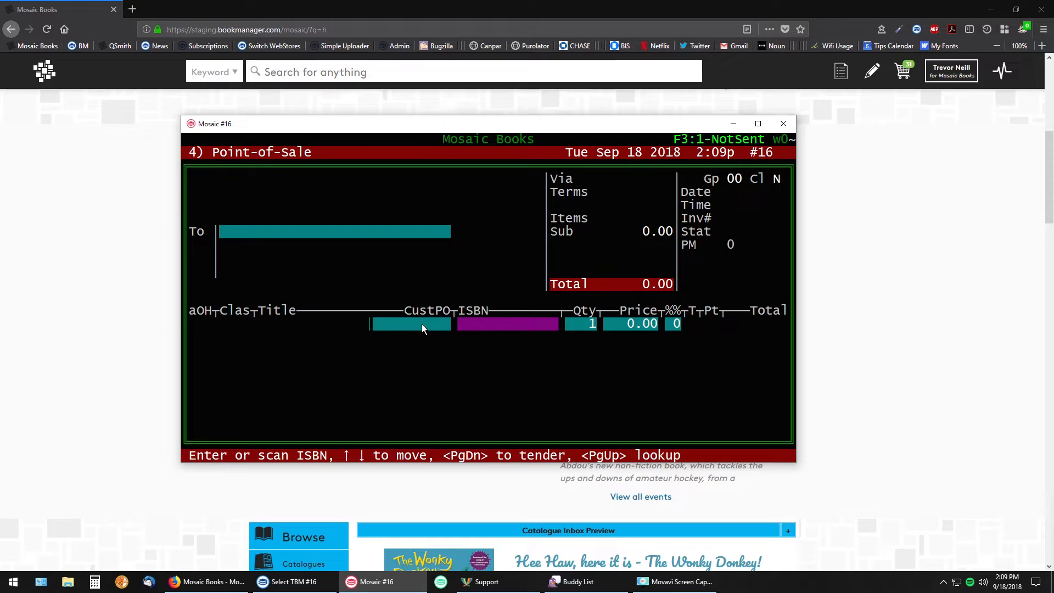
Look up items starting with TK and add Sample Ticket Yooo! (TK388) to the transaction
type("TK")
key("Return")
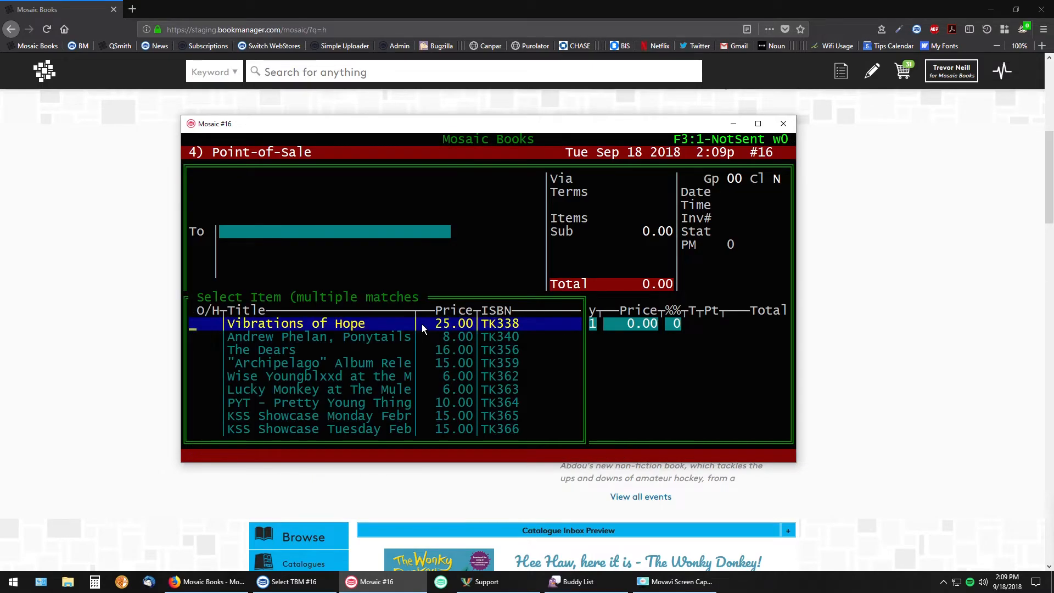
key("Down")
key("Down")
key("Down")
key("Down")
key("Down")
key("Down")
key("Down")
key("Down")
key("Down")
key("Down")
key("Down")
key("Down")
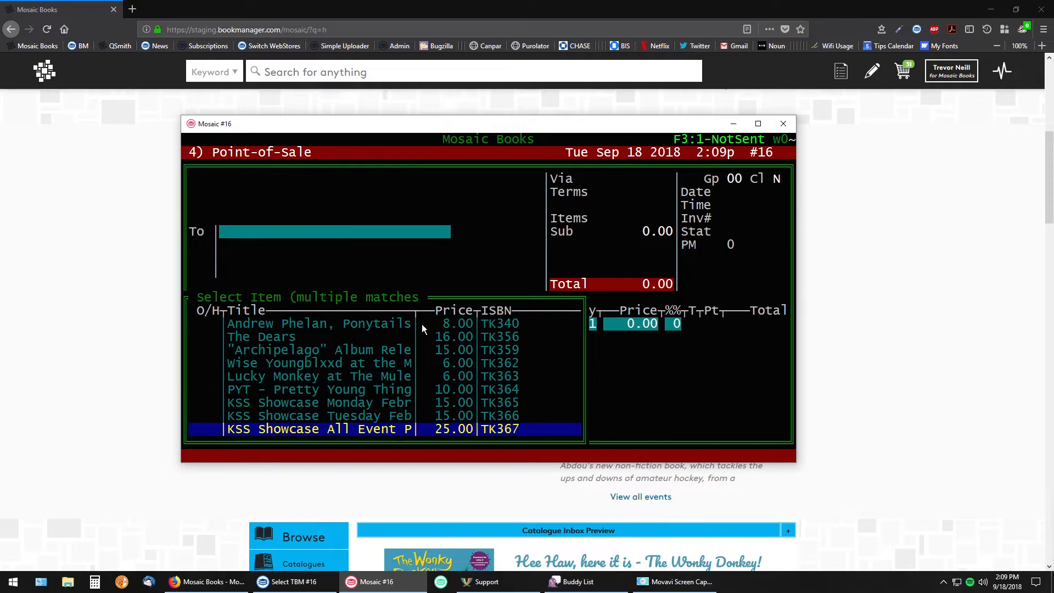
key("Down")
key("Down")
key("Down")
key("Down")
key("Down")
key("Down")
key("Down")
key("Down")
key("Down")
key("Down")
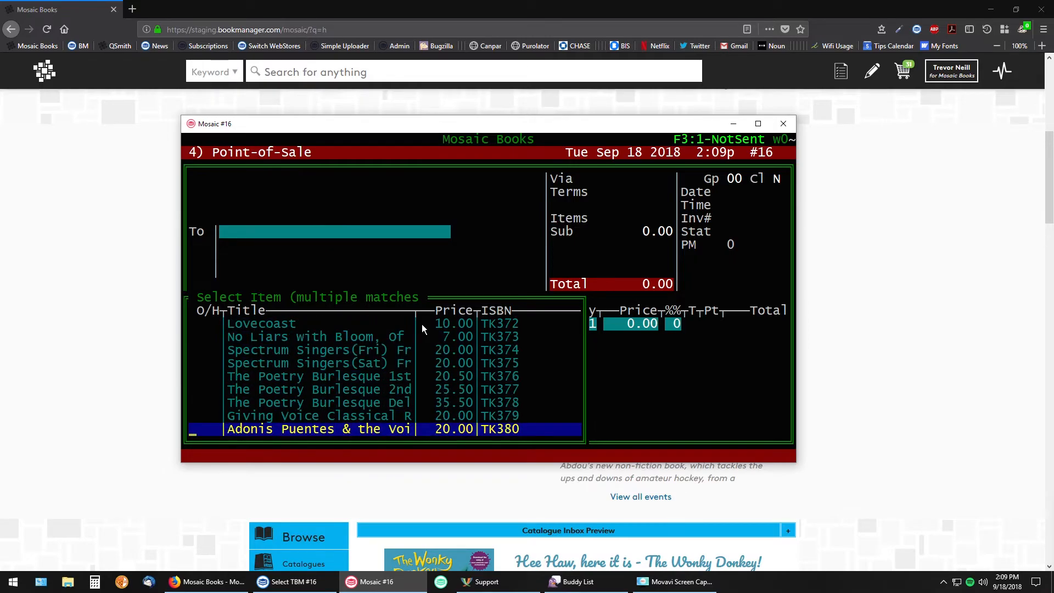
key("Down")
key("Down")
key("Down")
key("Down")
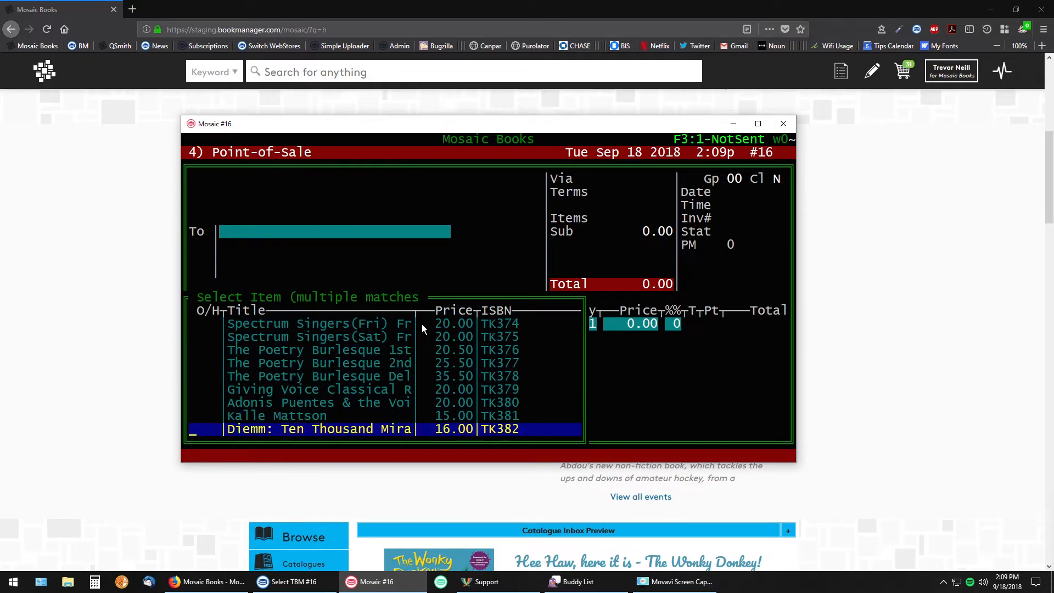
key("Down")
key("Down")
key("Down")
key("Up")
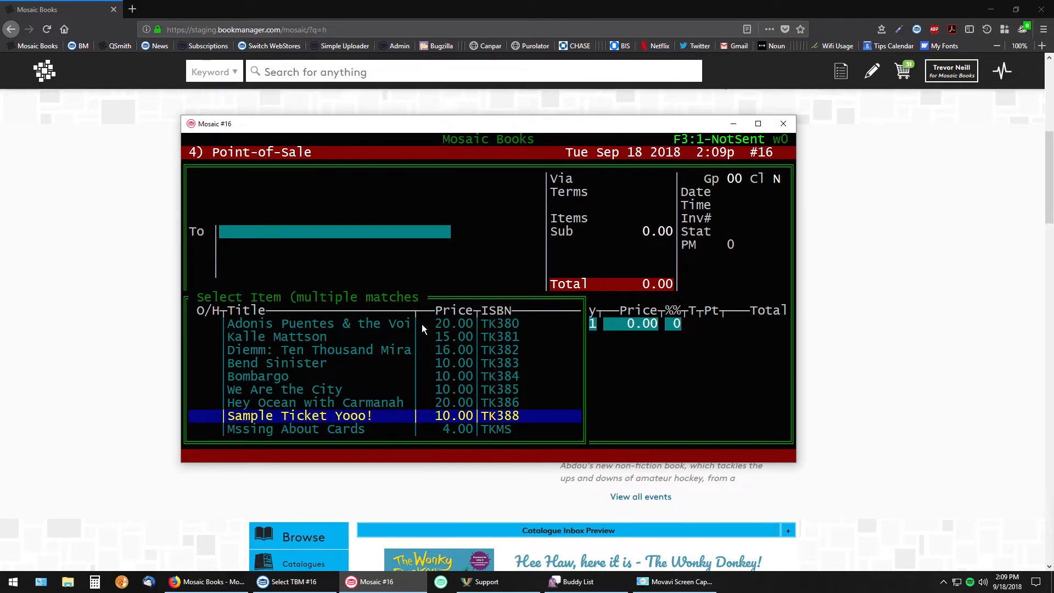
key("Return")
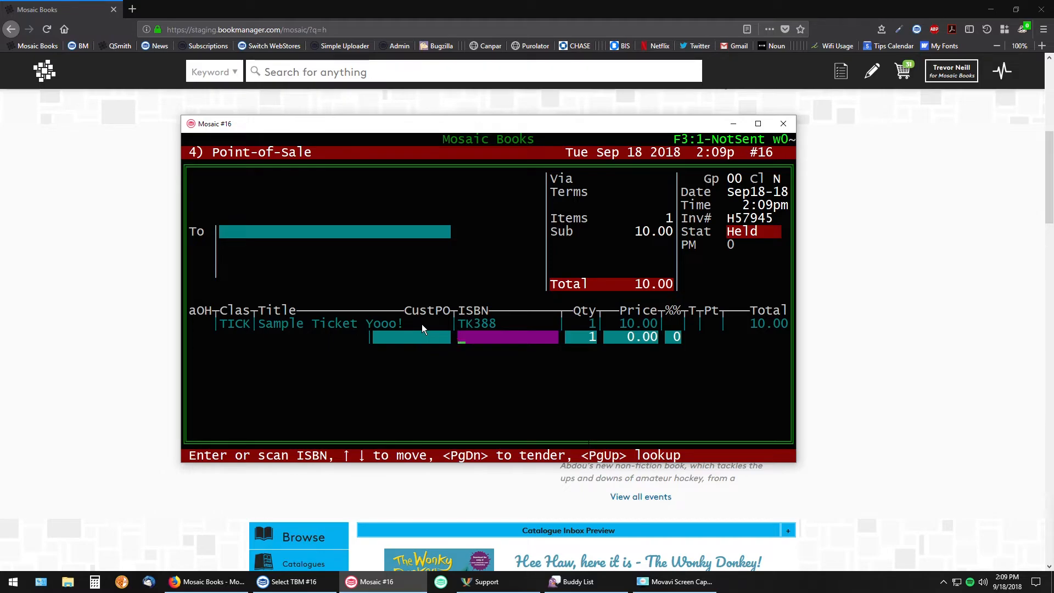
View the inventory details of the Sample Ticket Yooo! line in the transaction
key("Up")
key("v")
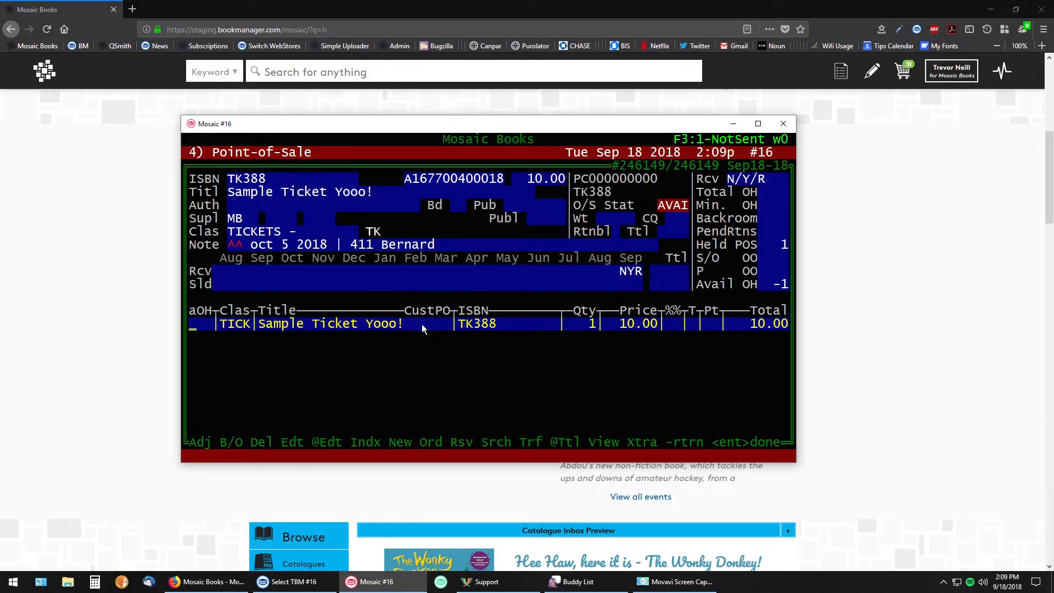
key("v")
key("v")
Interrupt the sale and delete the transaction instead of holding it
key("Escape")
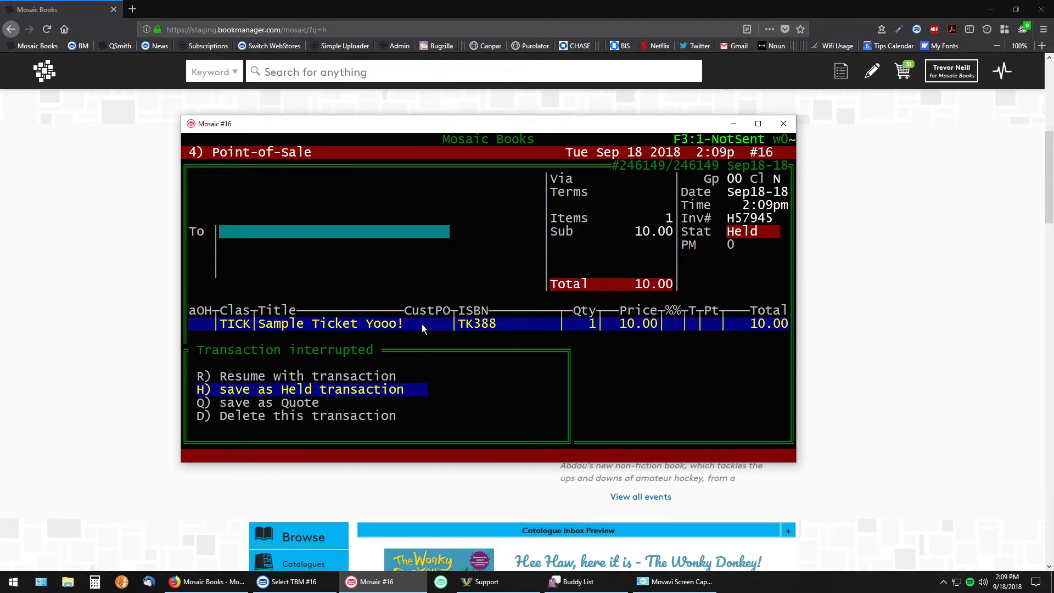
key("Down")
key("Down")
key("Return")
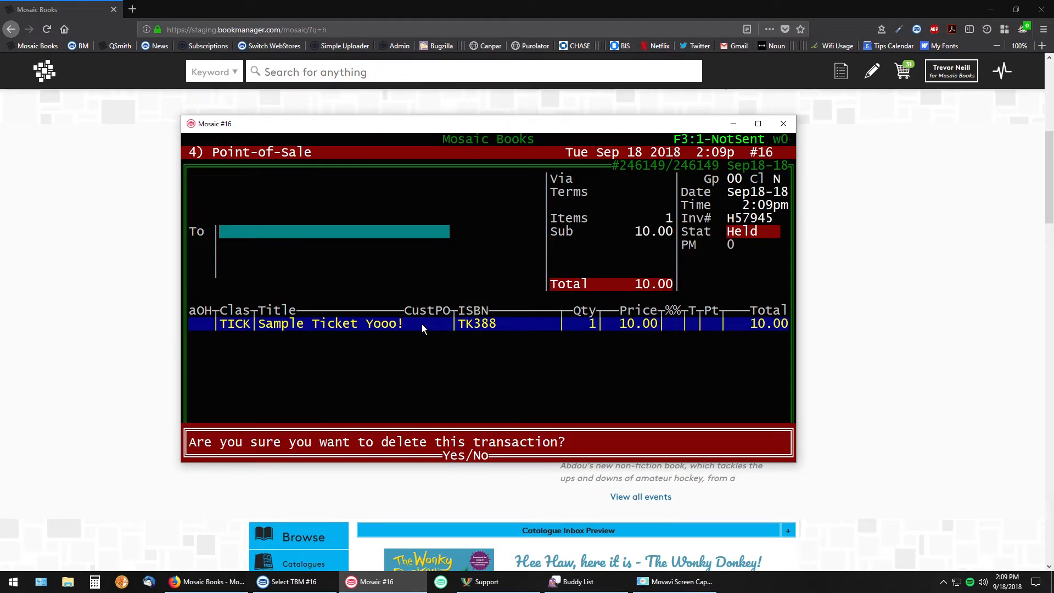
key("y")
Return to the TK388 inventory record, remove the leading ^^ indicator from its note, and save the record
key("Escape")
key("2")
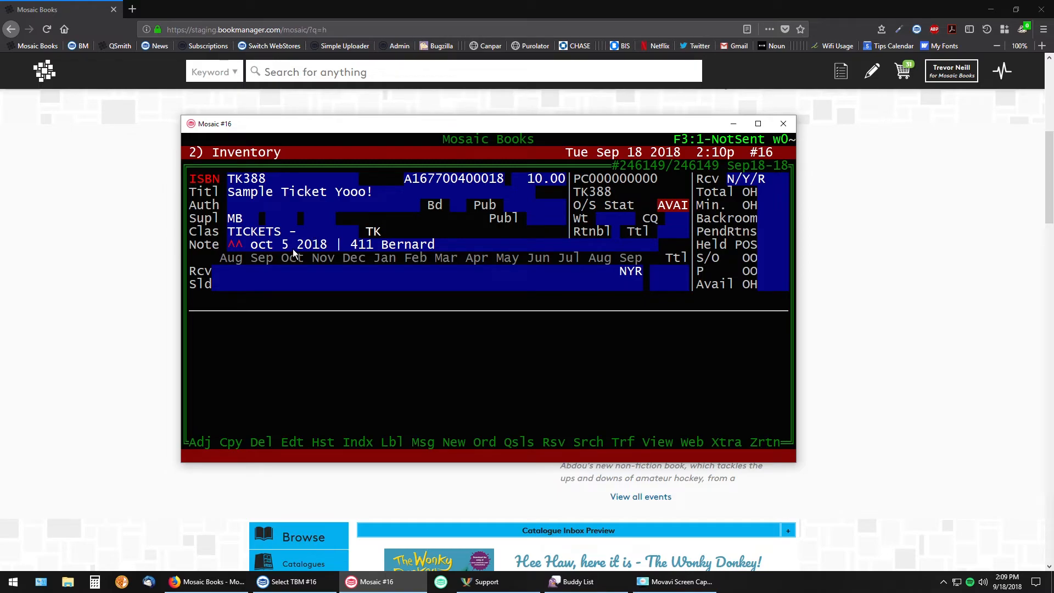
key("e")
key("Return")
key("Return")
key("Return")
key("Return")
key("Return")
key("Return")
key("Return")
key("Return")
key("Return")
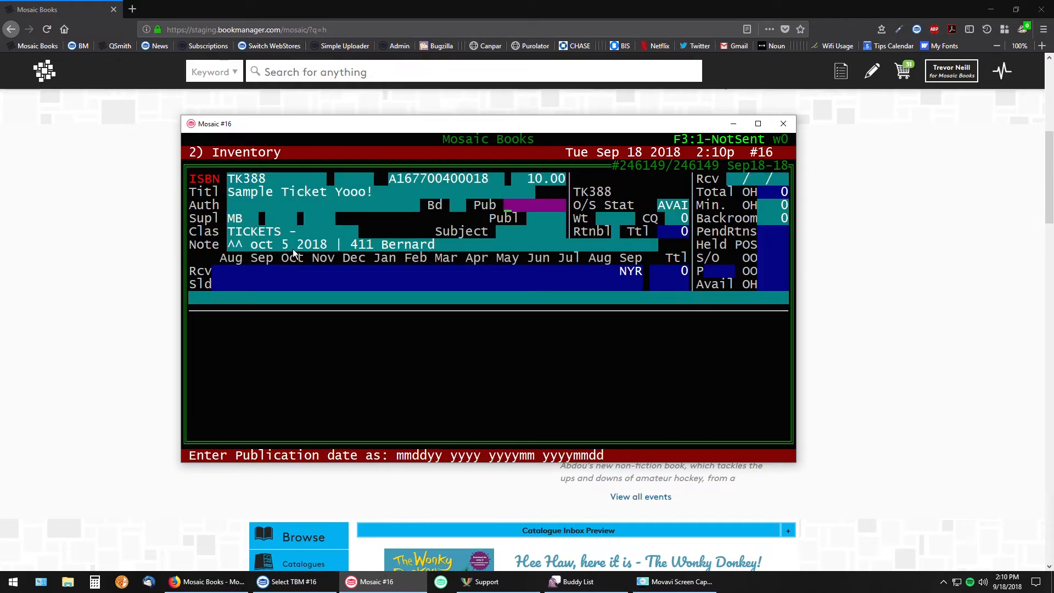
key("Return")
key("Delete")
key("Delete")
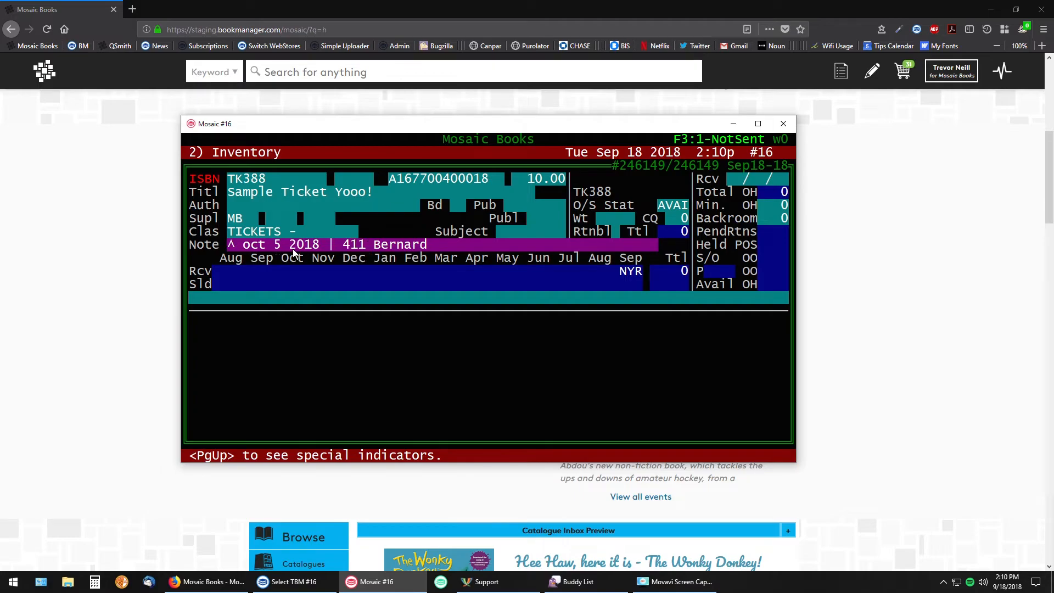
key("Delete")
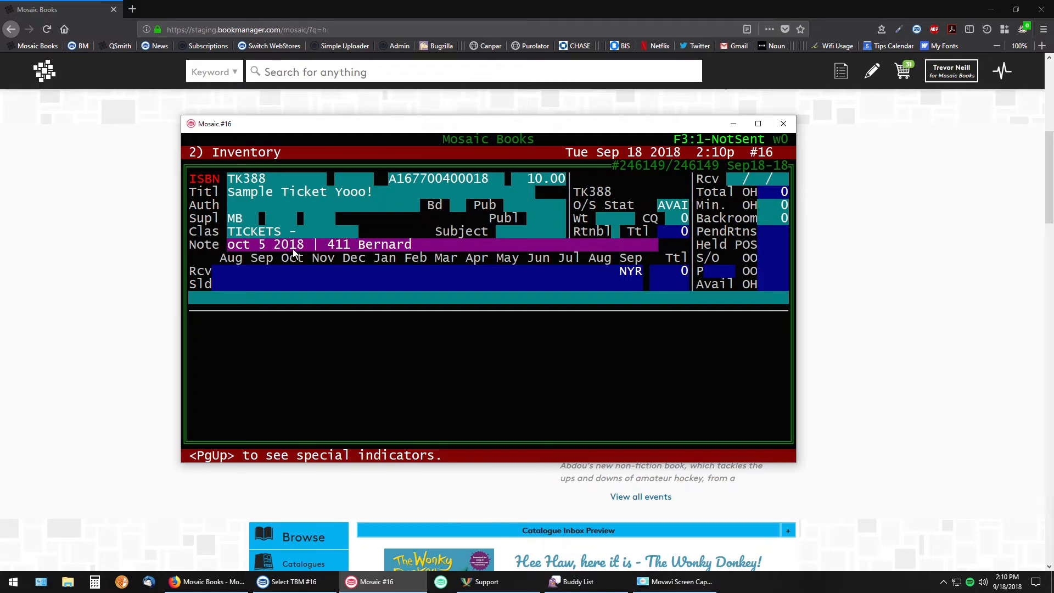
key("Up")
key("Up")
key("Return")
key("Return")
key("Return")
key("Return")
key("Delete")
key("Delete")
key("Delete")
key("Delete")
key("F10")
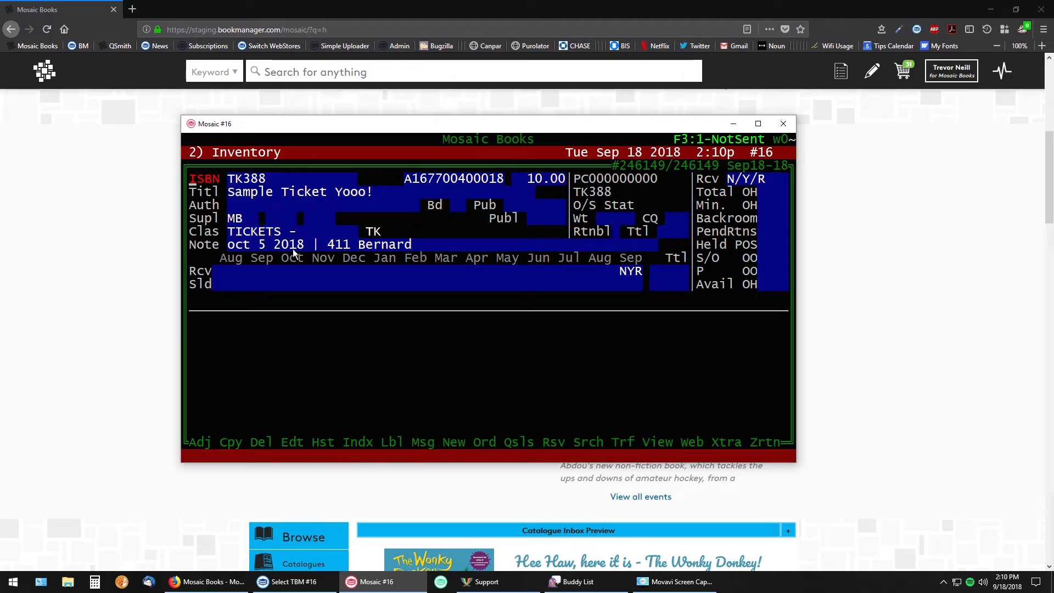
Adjust the ticket's on-hand quantity to 50 and save it with the clerk ID and password
key("Return")
key("Return")
key("F10")
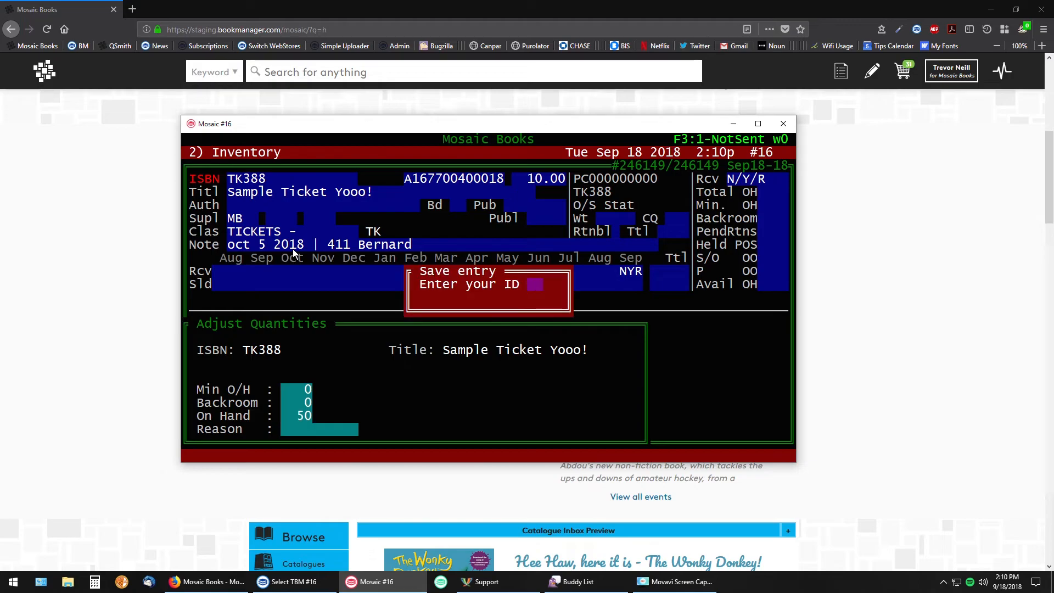
key("Return")
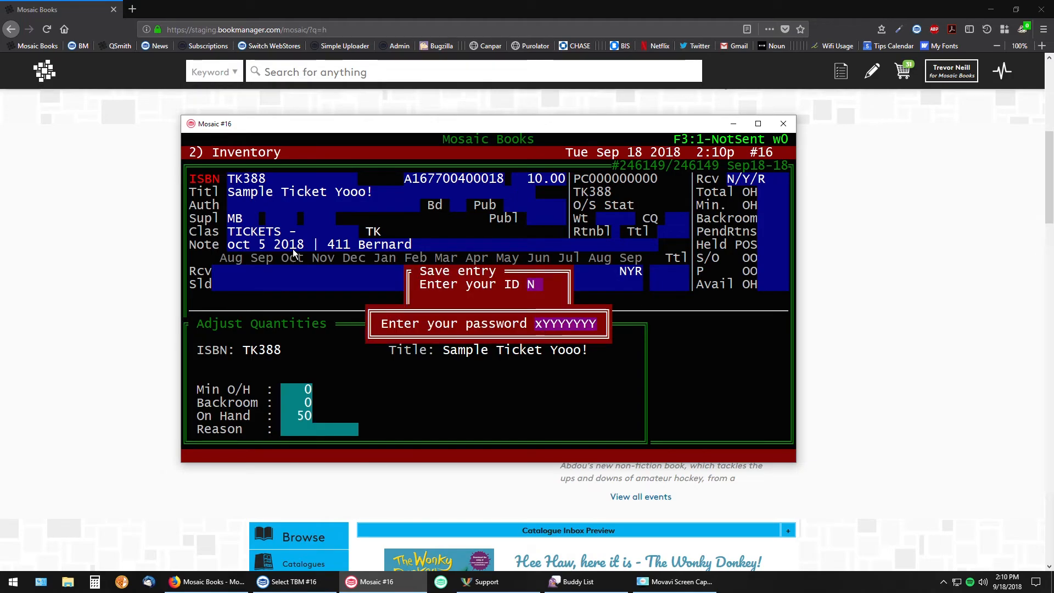
key("Return")
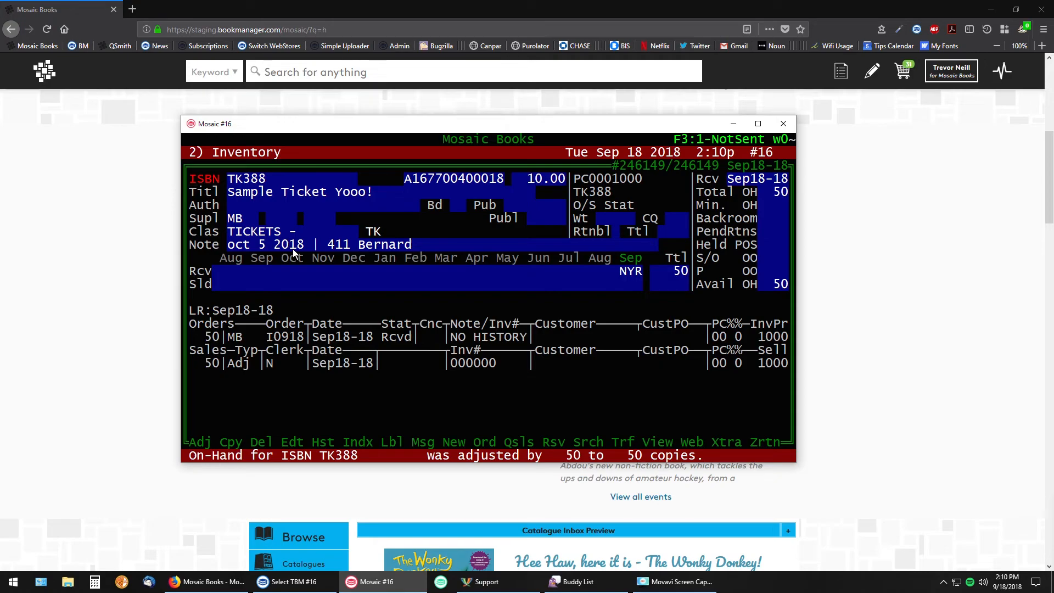
Start editing the ticket record and log in with the clerk ID and account password
type("e")
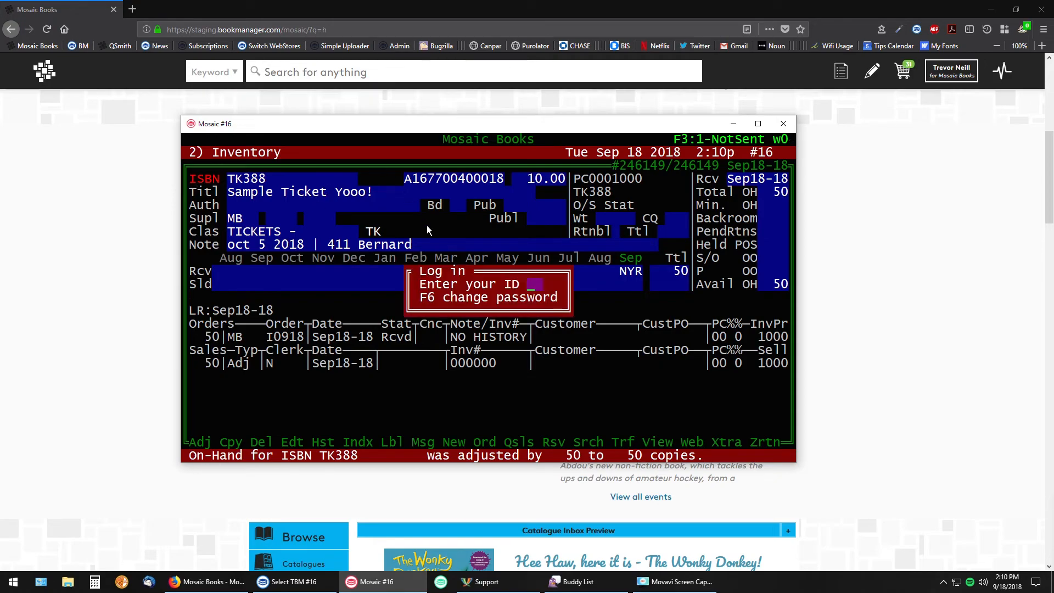
type("N")
key("Return")
type("xxxxxxxx")
key("Return")
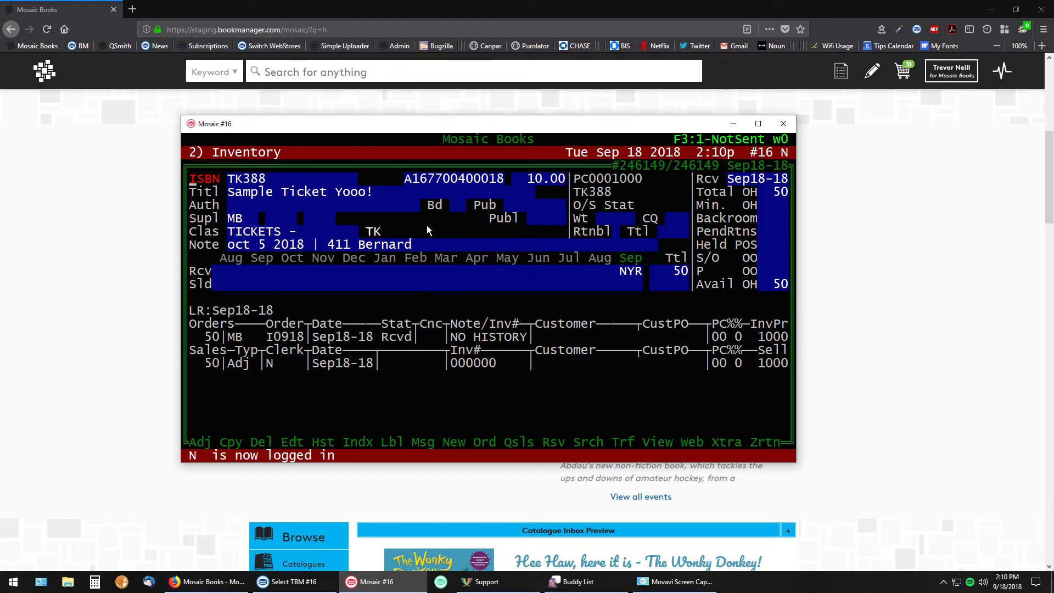
Open the ticket record for editing, go through its fields to the total on-hand quantity, and close the edit
key("e")
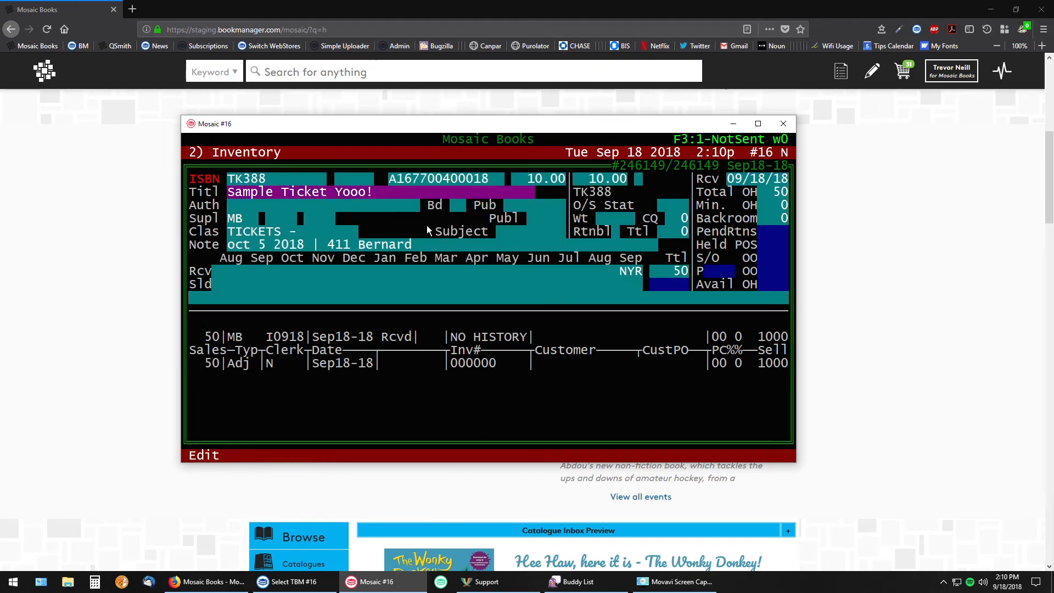
key("Return")
key("Return")
key("Return")
key("Return")
key("Return")
key("Return")
key("Return")
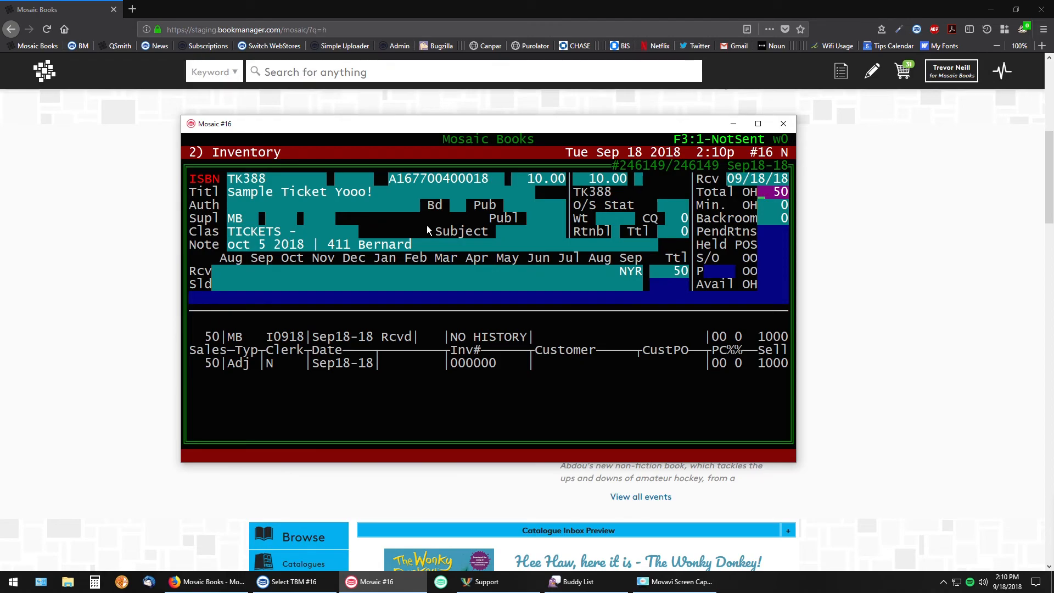
key("Return")
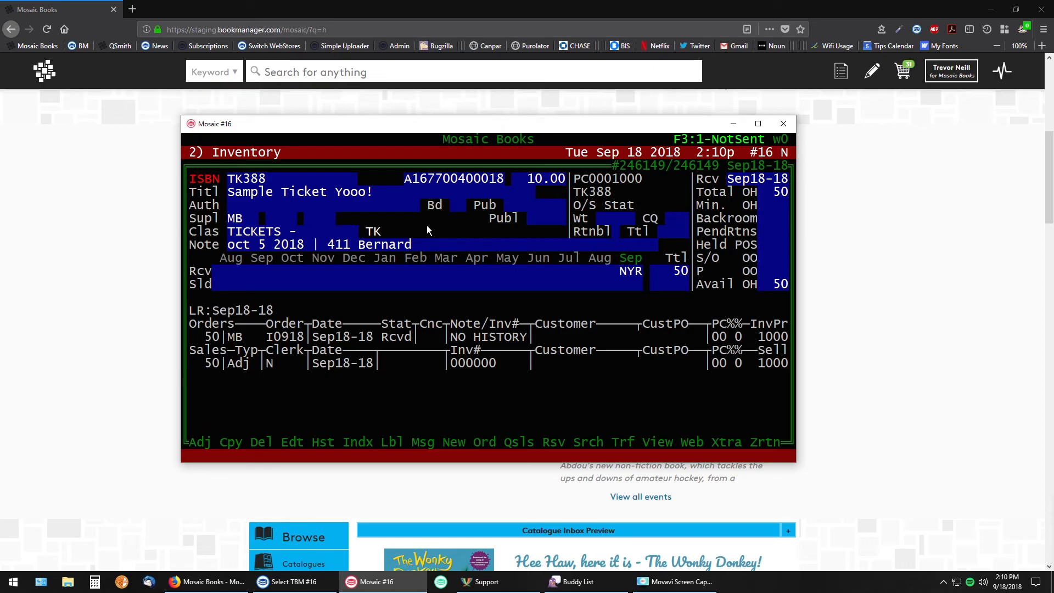